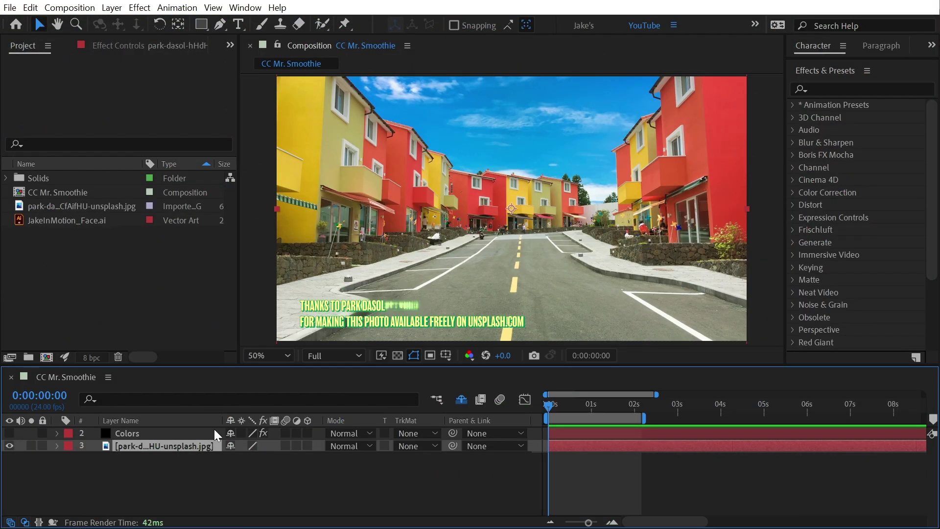
Step: Apply CC Mr. Smoothie from the Stylize effects to the park-dasol street photo layer
scroll(803, 250, down, 3)
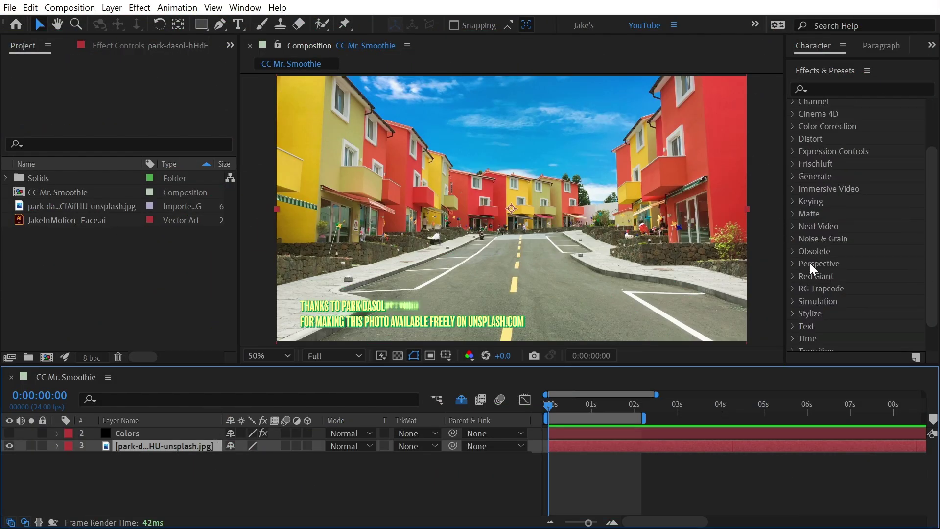
scroll(800, 266, down, 2)
click(800, 279)
drag(855, 205, 575, 259)
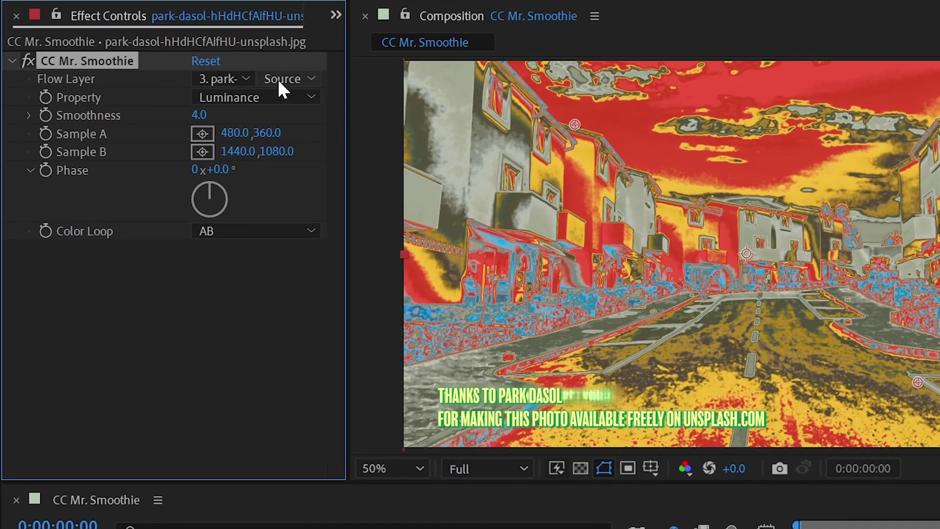
click(230, 81)
click(215, 172)
click(221, 79)
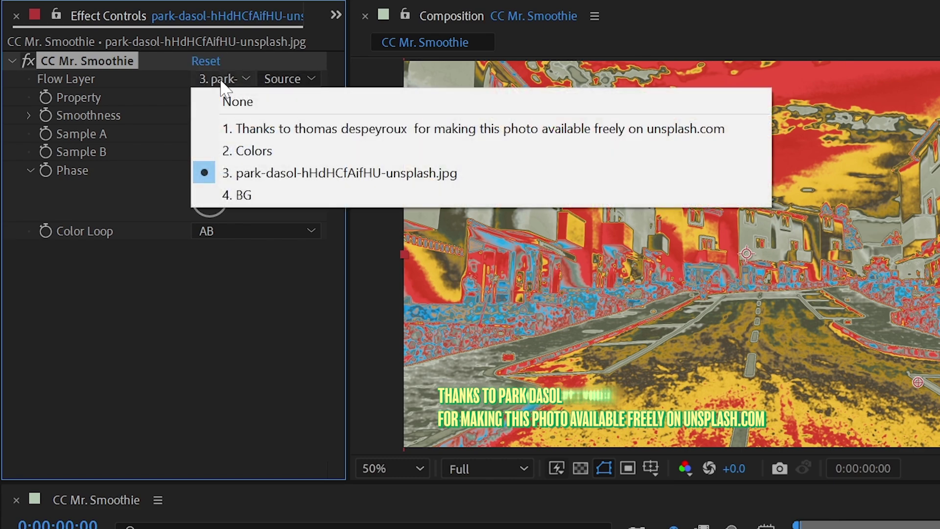
click(131, 92)
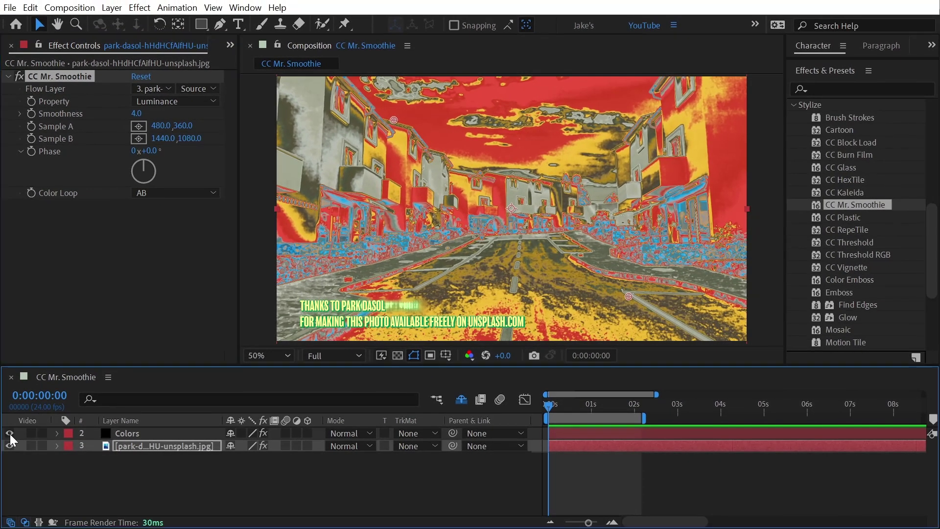
click(9, 432)
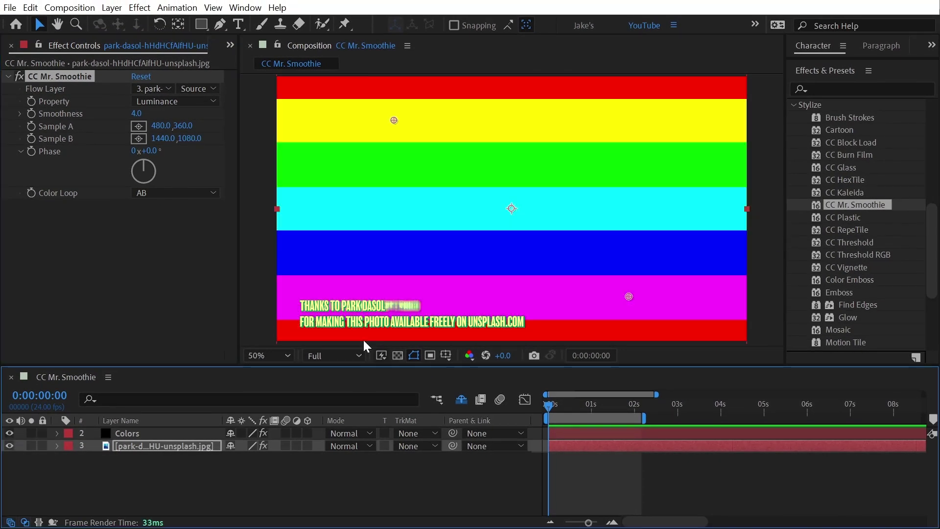
click(147, 433)
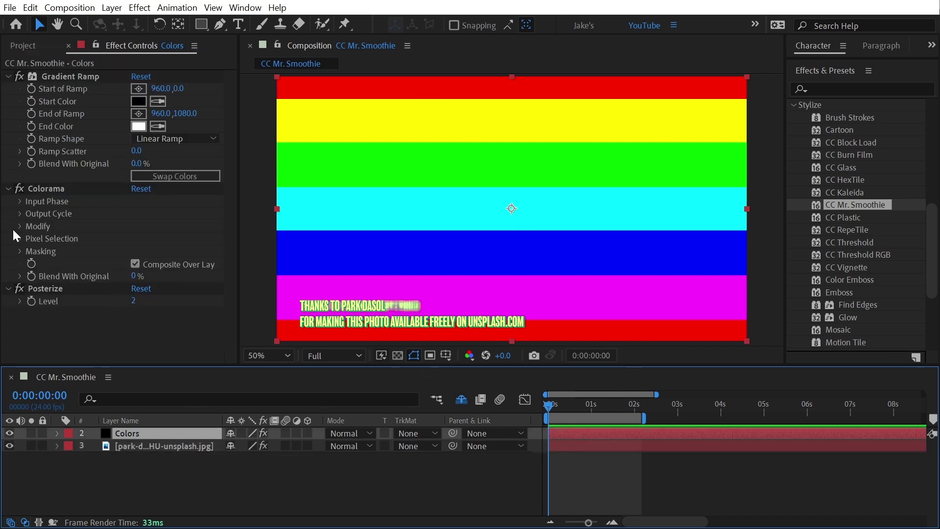
click(20, 289)
click(19, 188)
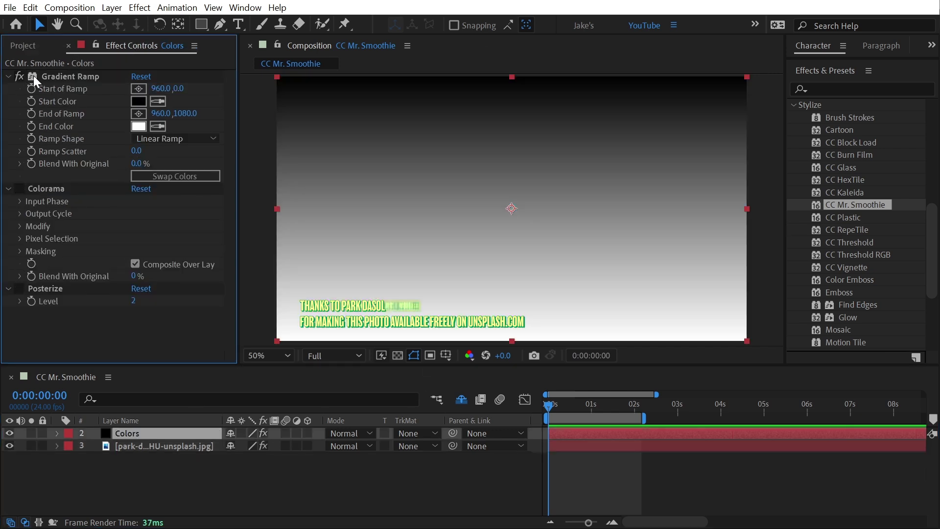
click(19, 188)
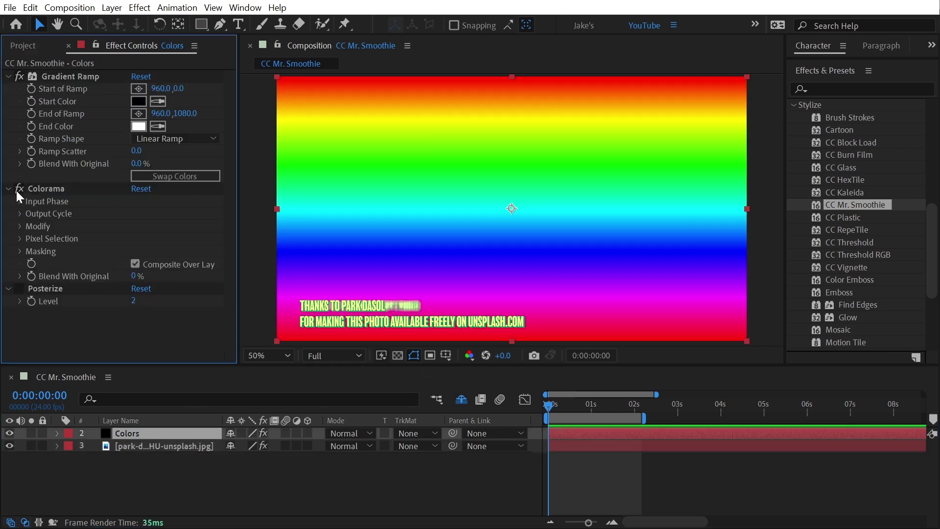
click(20, 288)
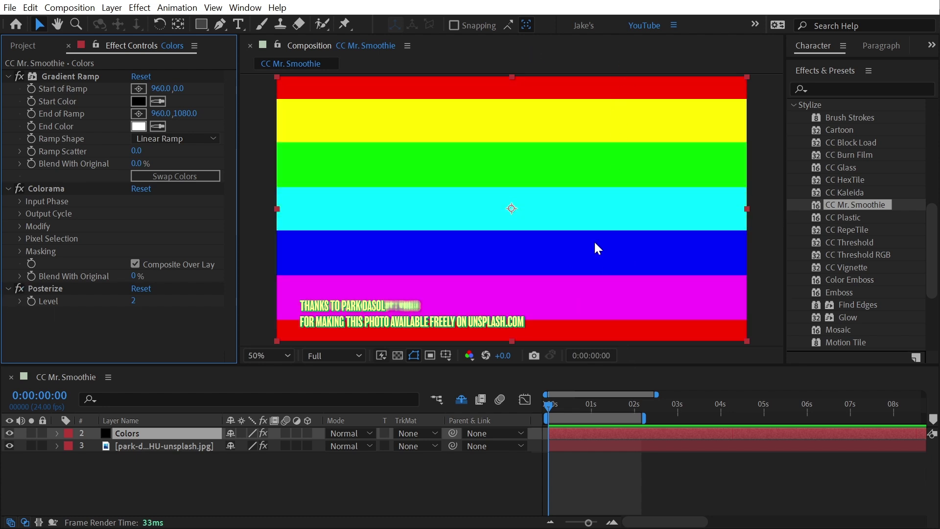
click(9, 433)
Step: Set Mr. Smoothie's flow source to Effects & Masks, keeping 3. park-dasol as the Flow Layer
click(113, 444)
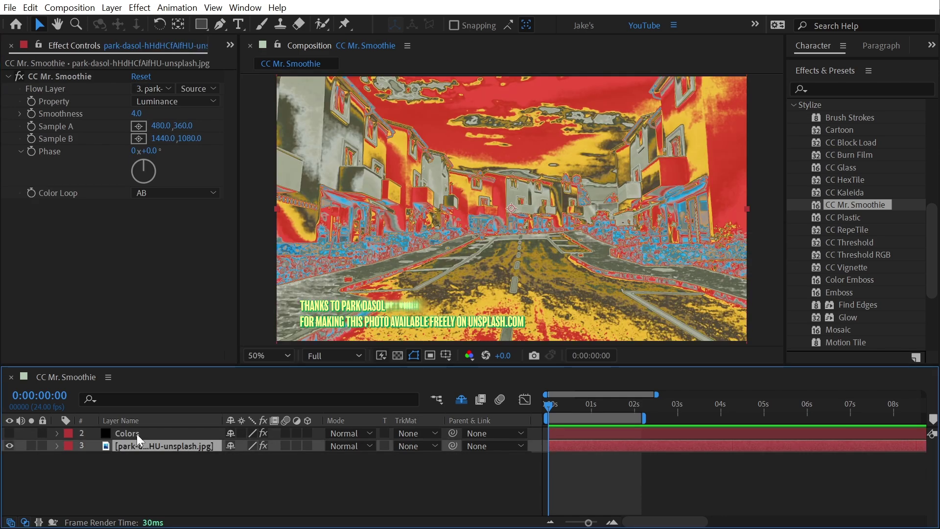
click(147, 88)
click(172, 139)
click(196, 88)
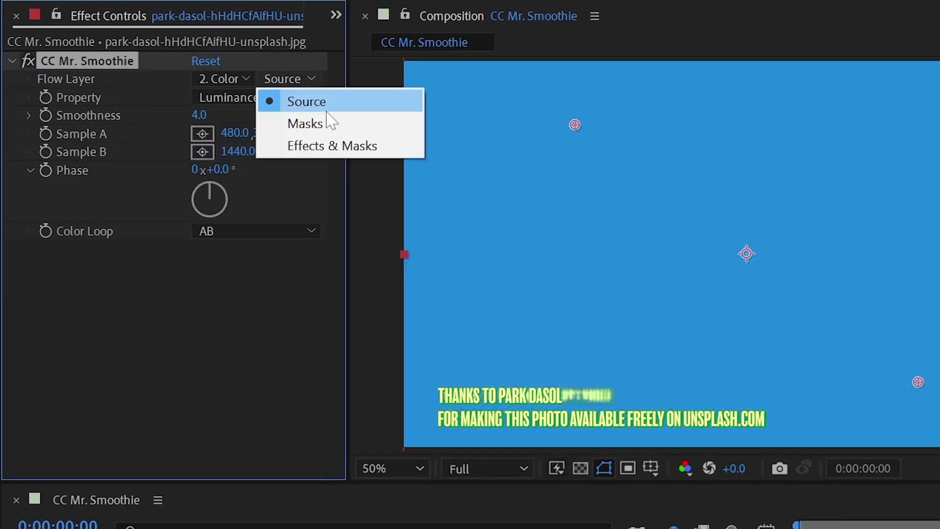
click(325, 147)
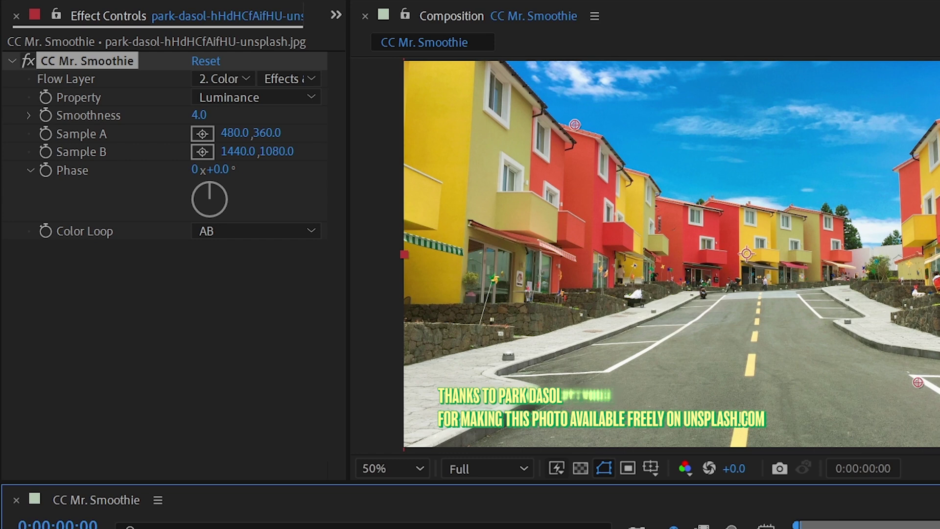
click(445, 45)
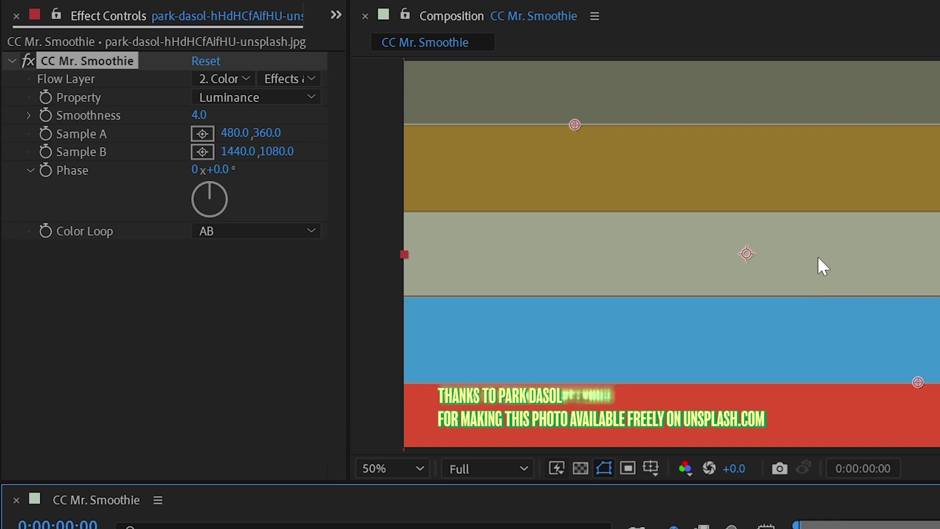
click(221, 80)
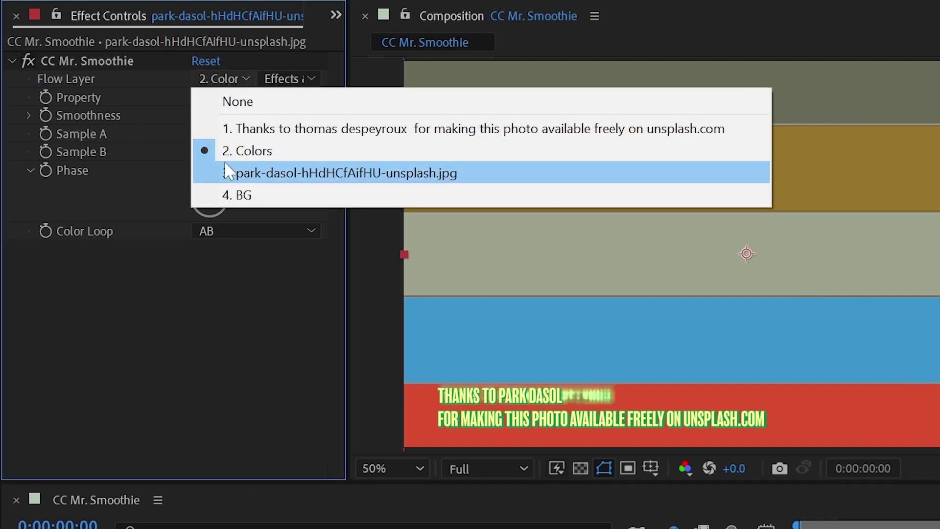
click(238, 173)
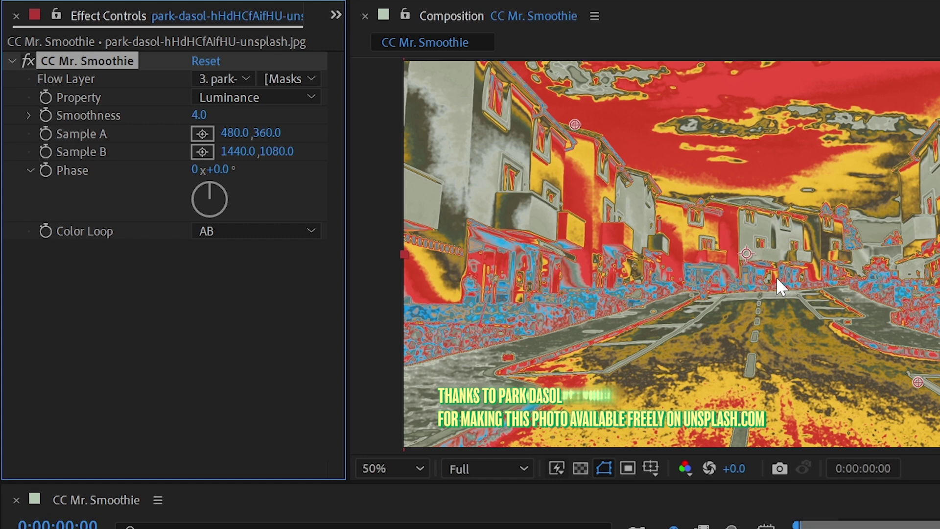
Step: With the effect off, place Sample A at 200.0, 358.0 and Sample B at 536.0, 542.0 on the houses
click(457, 524)
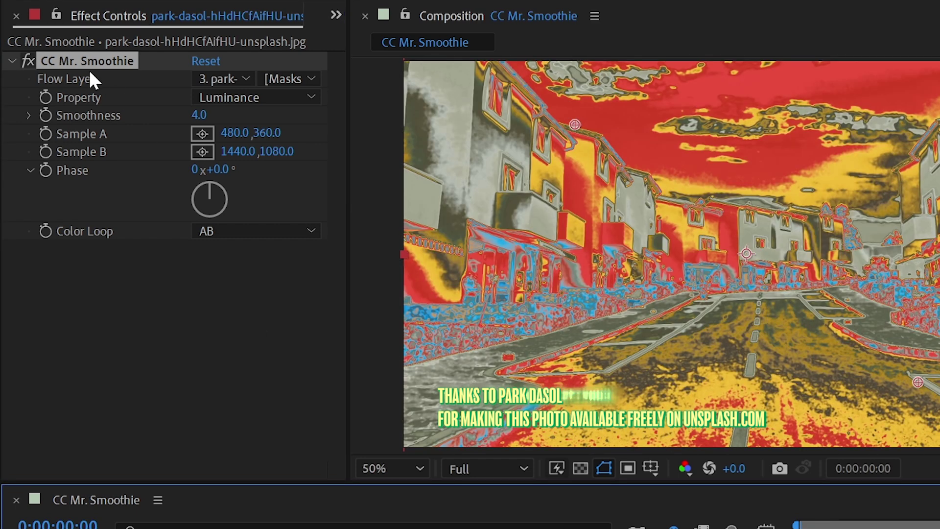
click(28, 59)
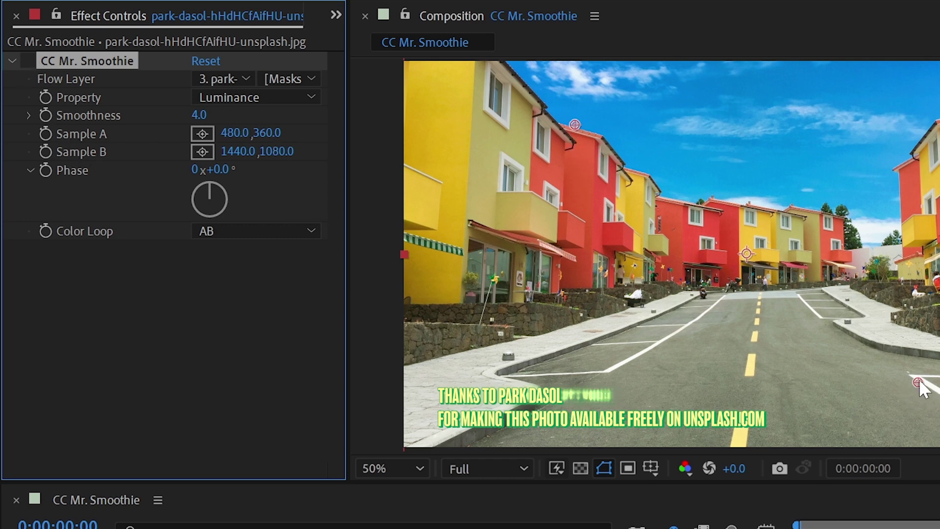
drag(919, 382, 659, 224)
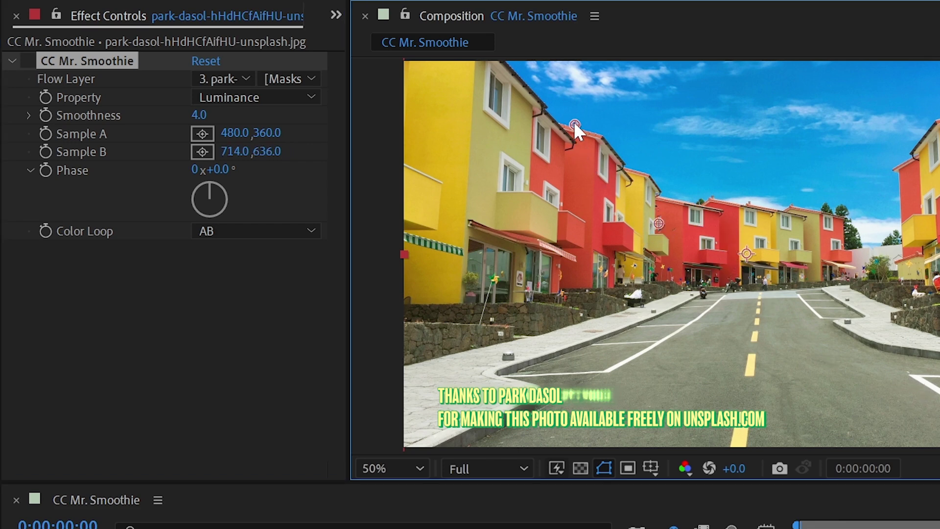
drag(575, 124, 578, 181)
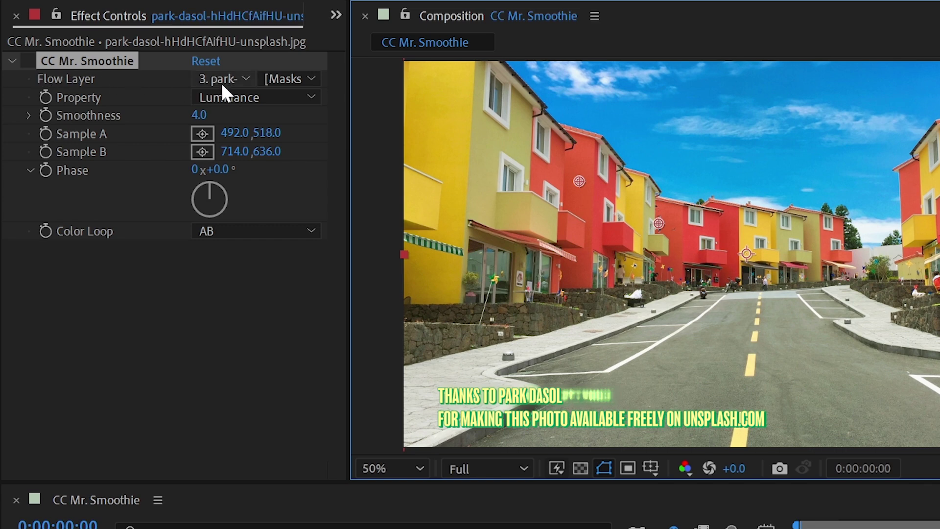
drag(579, 181, 477, 130)
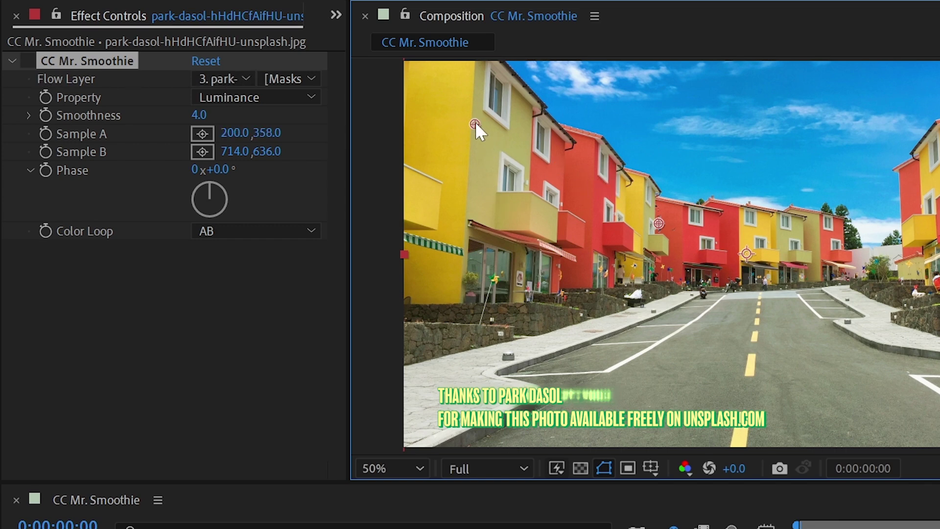
drag(657, 218, 595, 190)
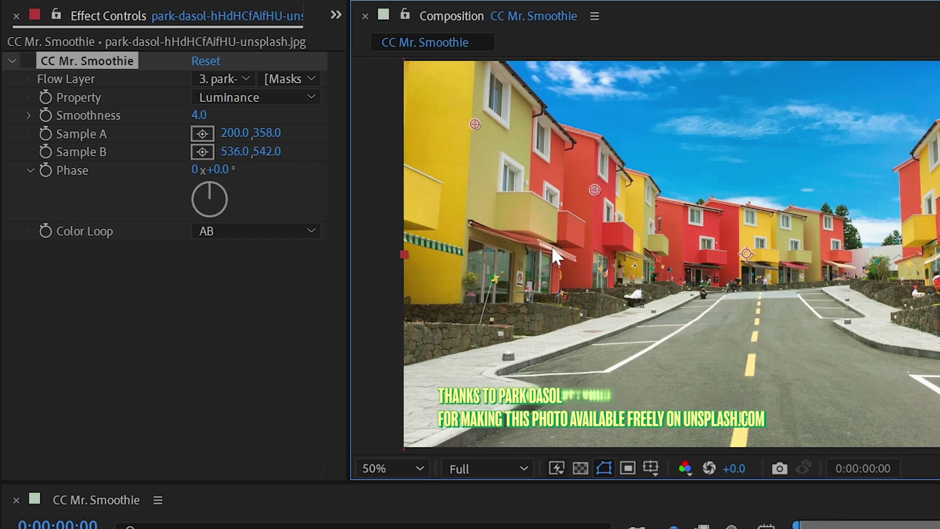
Step: Pan across the buildings, toggling CC Mr. Smoothie off and on to compare with the original
click(27, 60)
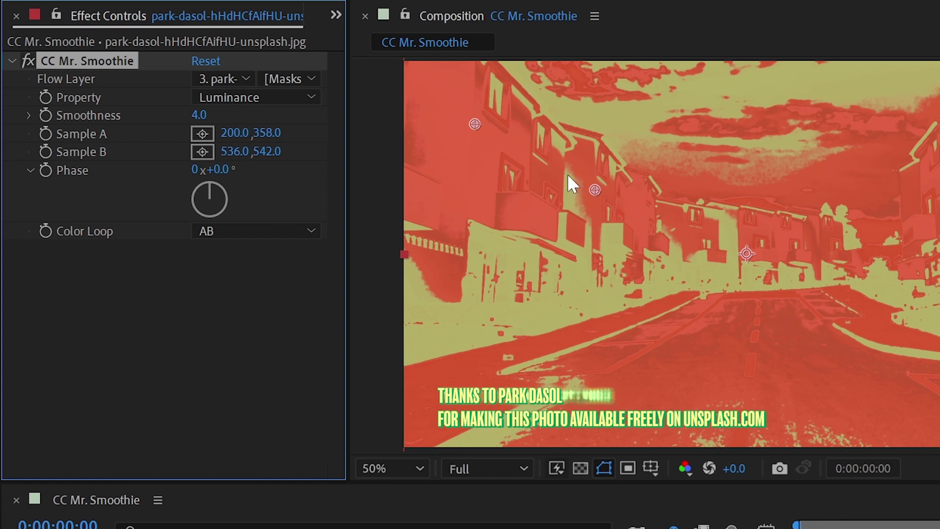
scroll(701, 151, up, 2)
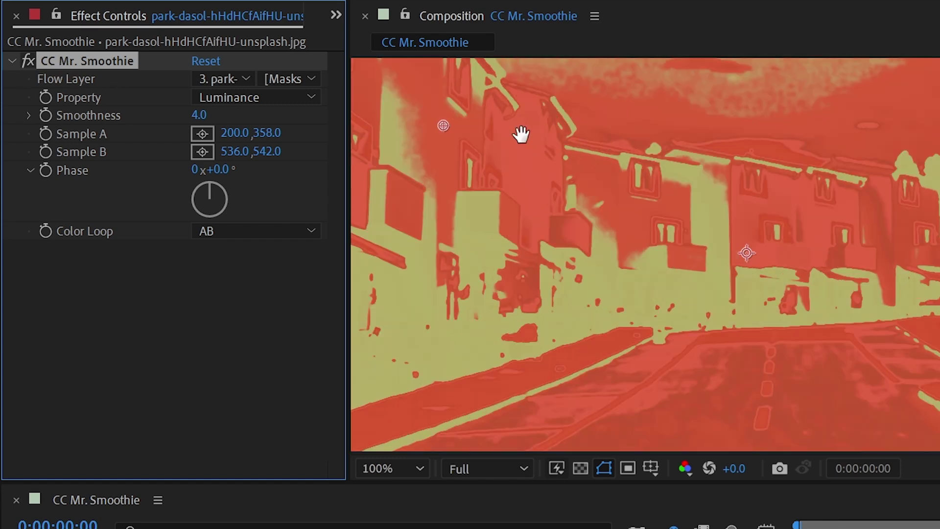
drag(520, 135, 780, 327)
click(27, 61)
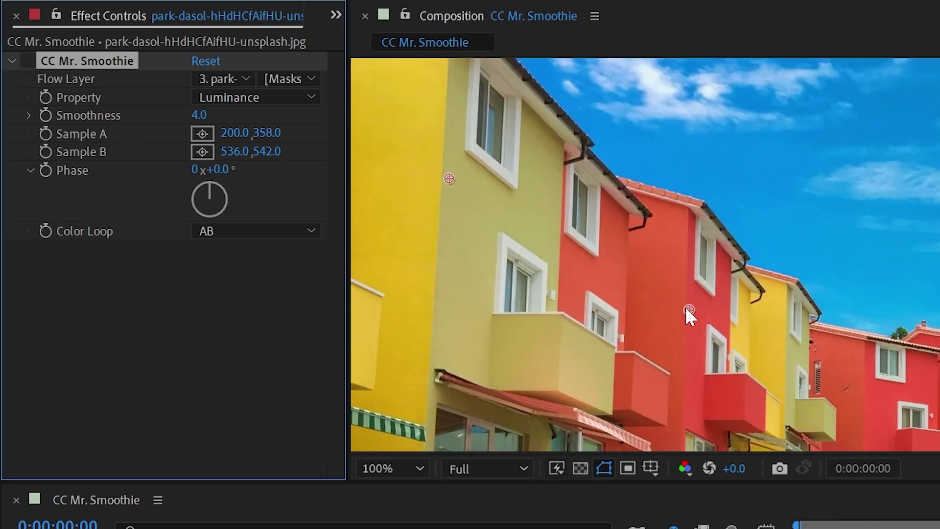
drag(483, 196, 600, 203)
click(28, 61)
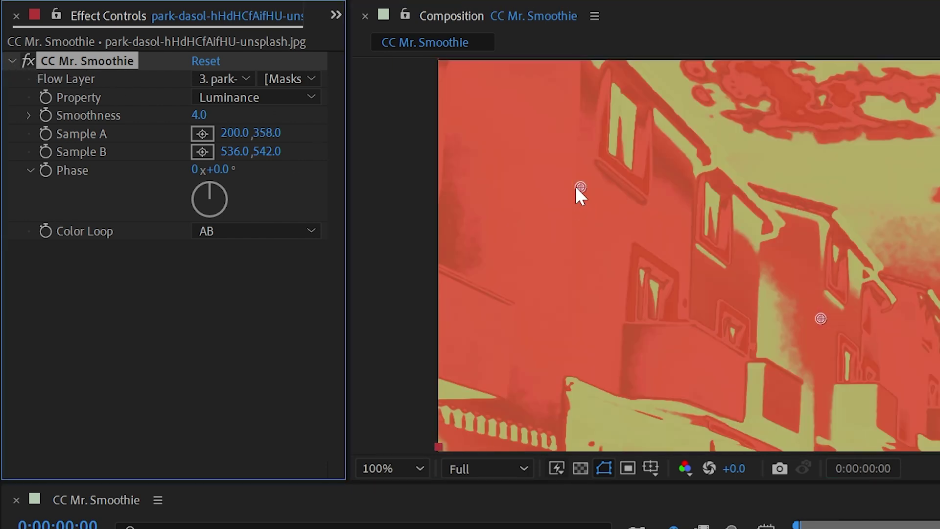
click(32, 60)
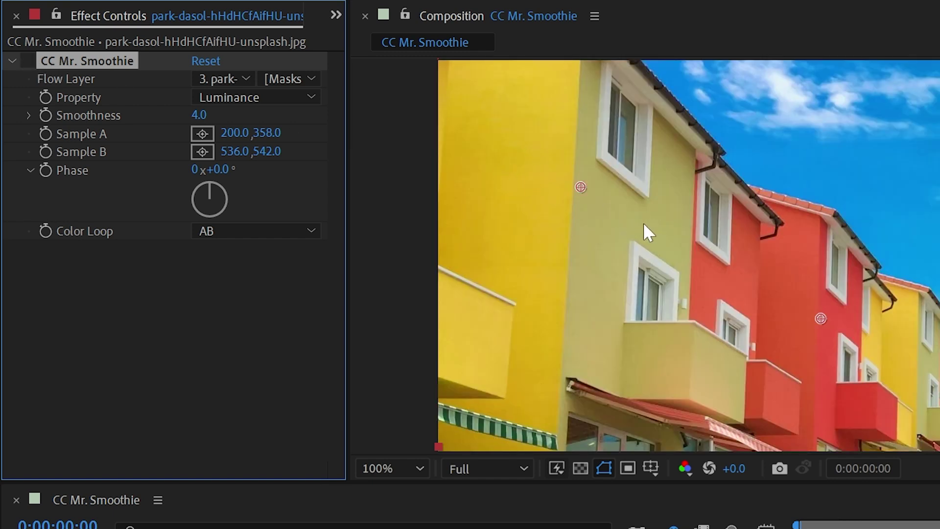
click(28, 61)
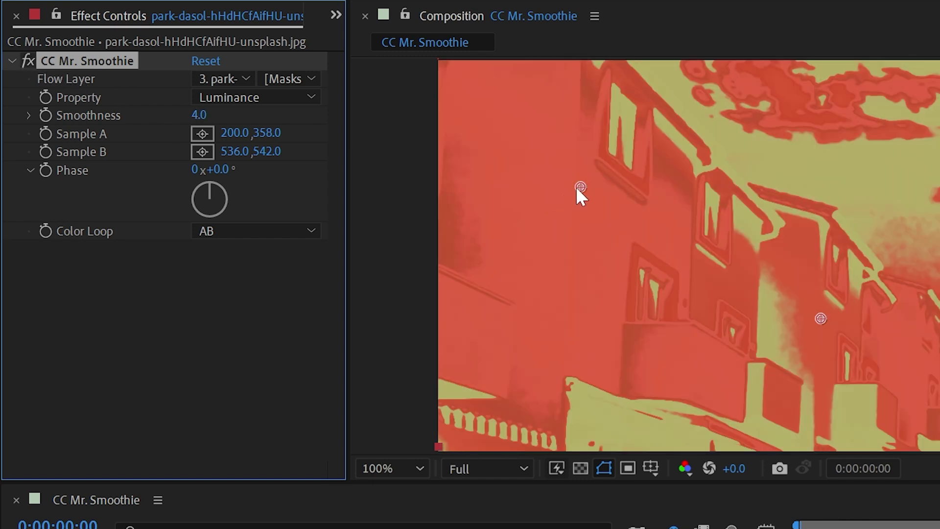
Step: Move Sample A to 12.0, 266.0 and Sample B to 637.0, 338.0 for a blue-yellow street
drag(577, 191, 444, 127)
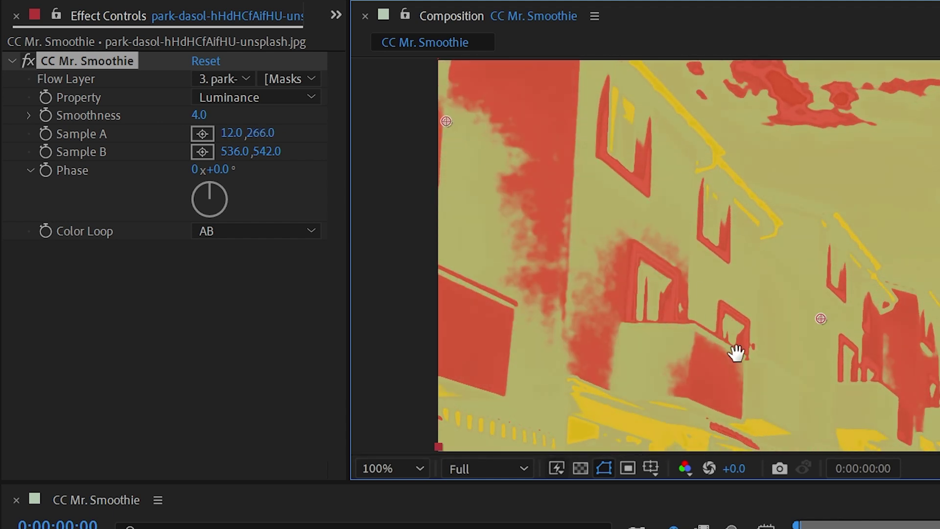
drag(736, 352, 636, 126)
drag(919, 309, 578, 460)
drag(715, 350, 765, 211)
scroll(896, 275, down, 2)
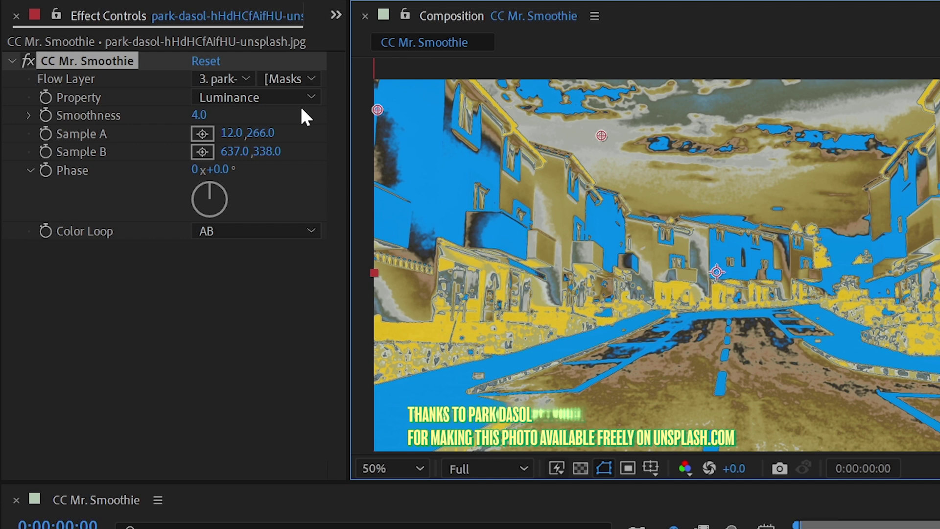
Step: Switch Property to Saturation and move Sample A to 150.0, 608.0 and Sample B to 1221.0, 500.0
click(244, 98)
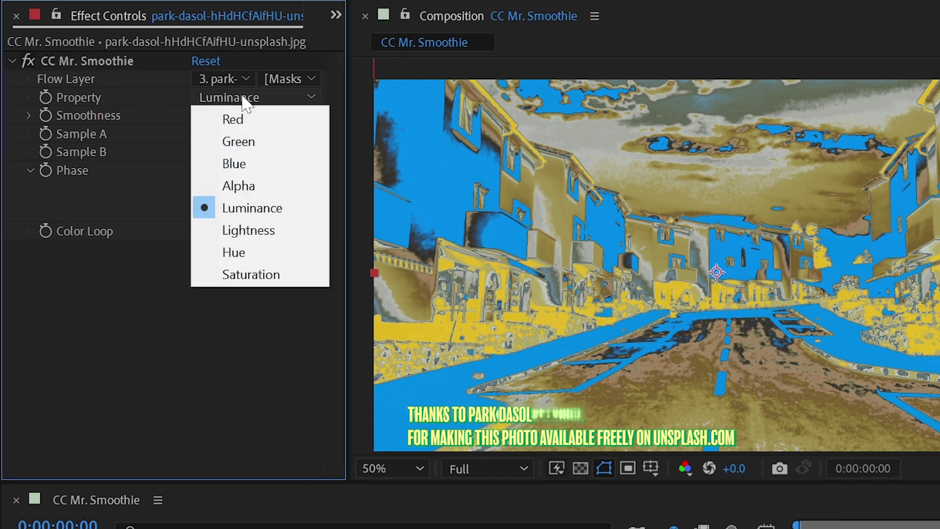
click(267, 273)
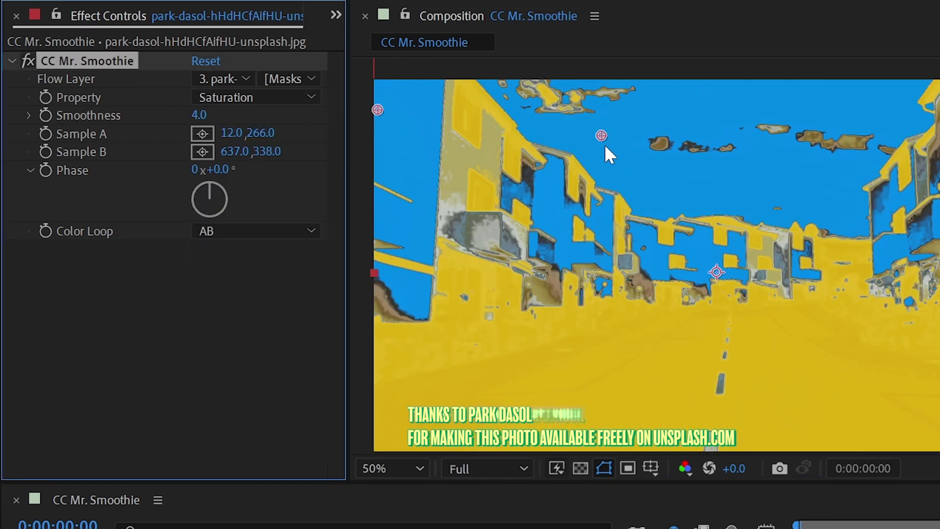
drag(606, 147, 830, 209)
drag(377, 109, 427, 230)
drag(826, 202, 807, 187)
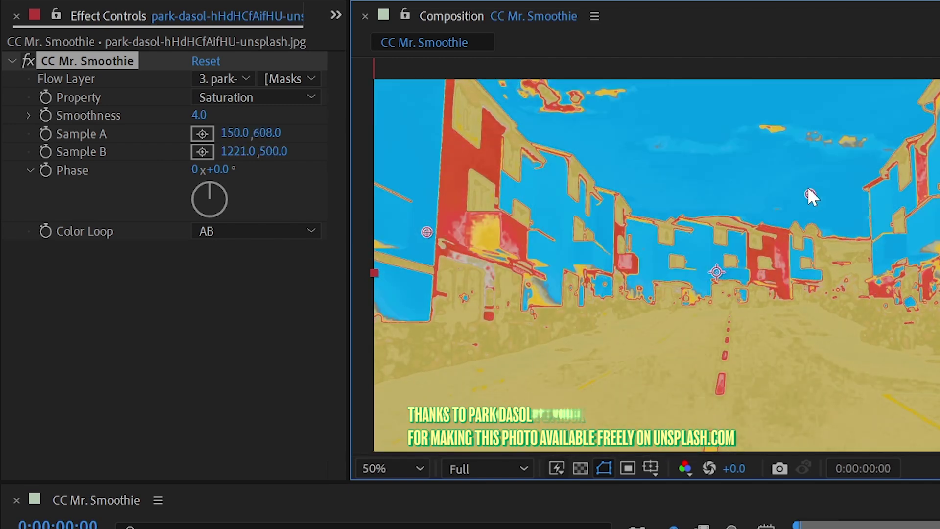
Step: Try Luminance and Hue as the driving Property, settling back on Luminance
click(240, 98)
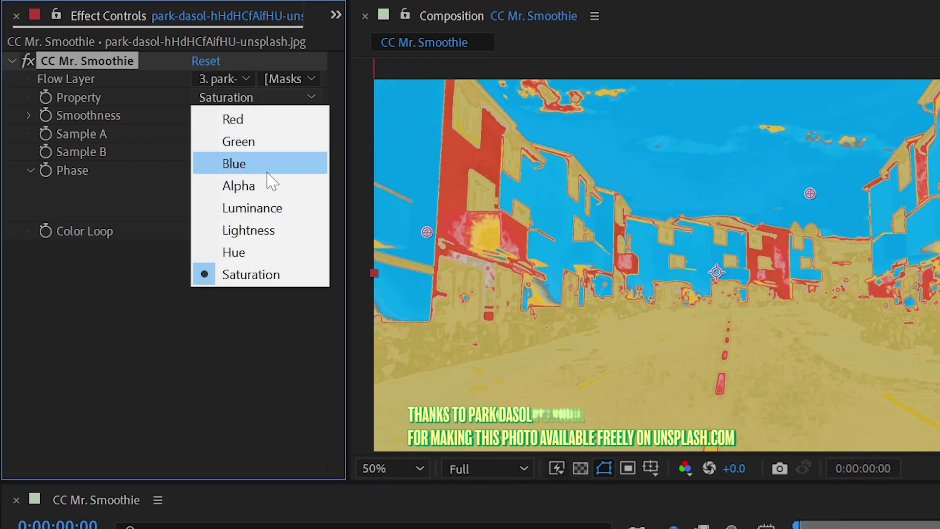
click(268, 208)
click(265, 99)
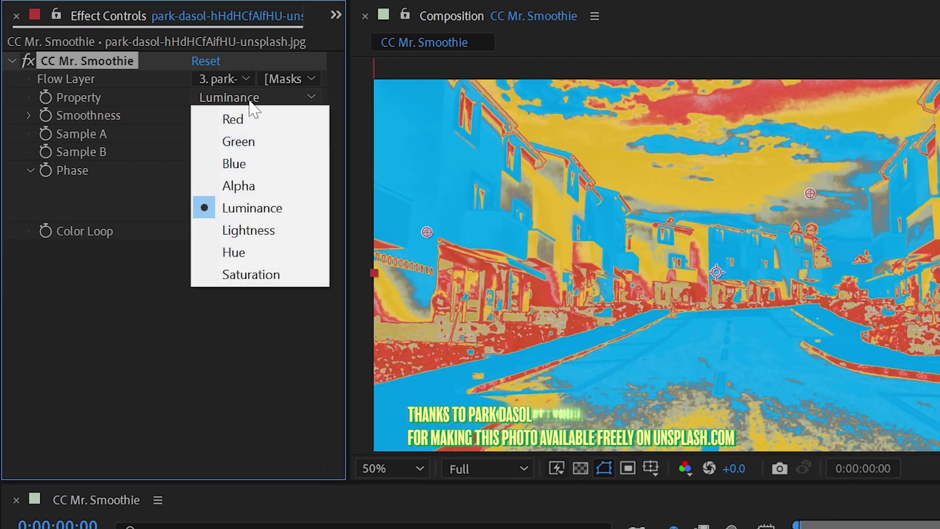
click(258, 252)
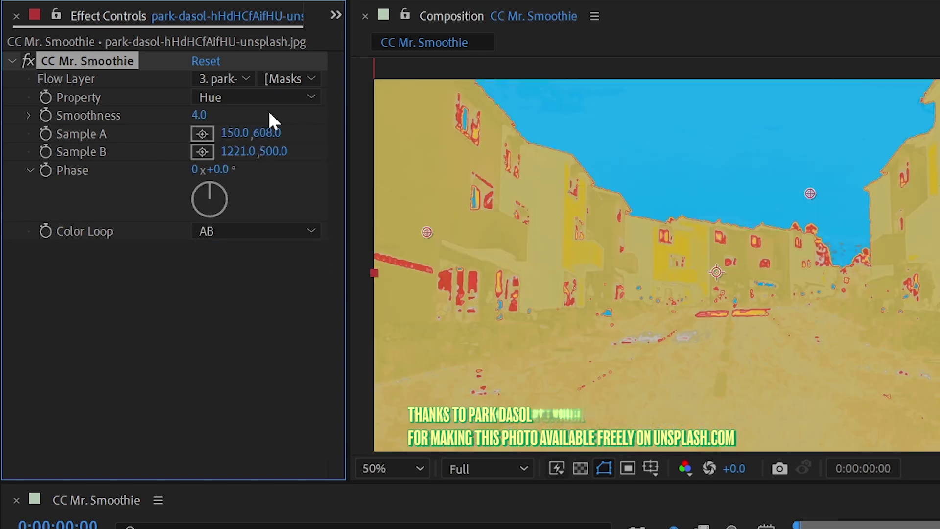
click(266, 99)
click(256, 208)
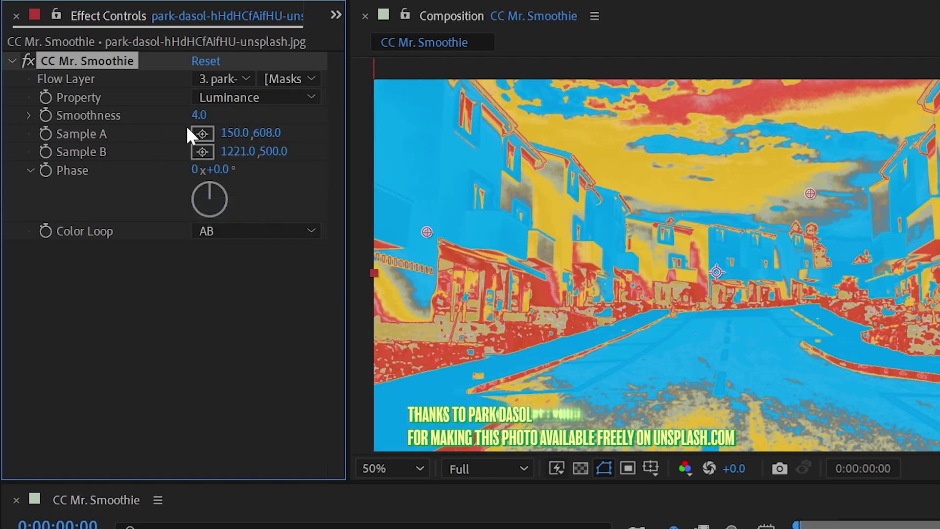
Step: Zoom the composition to 200% and raise Smoothness to 22.7 for soft colour blobs
drag(198, 115, 220, 117)
key(period)
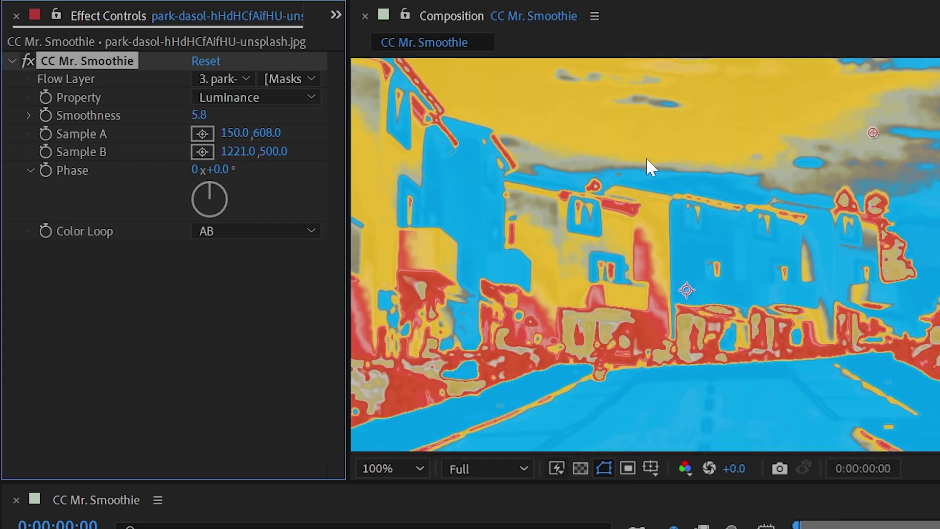
key(period)
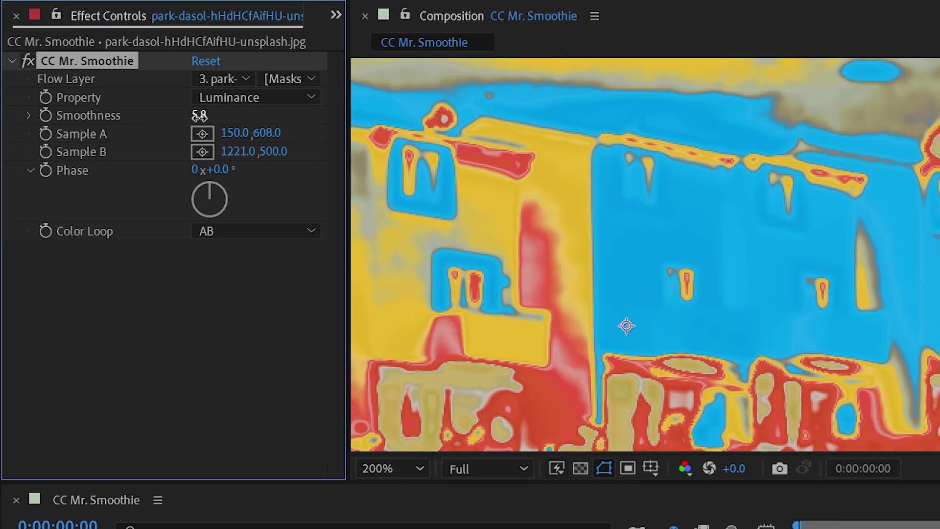
drag(198, 115, 235, 116)
scroll(612, 197, down, 3)
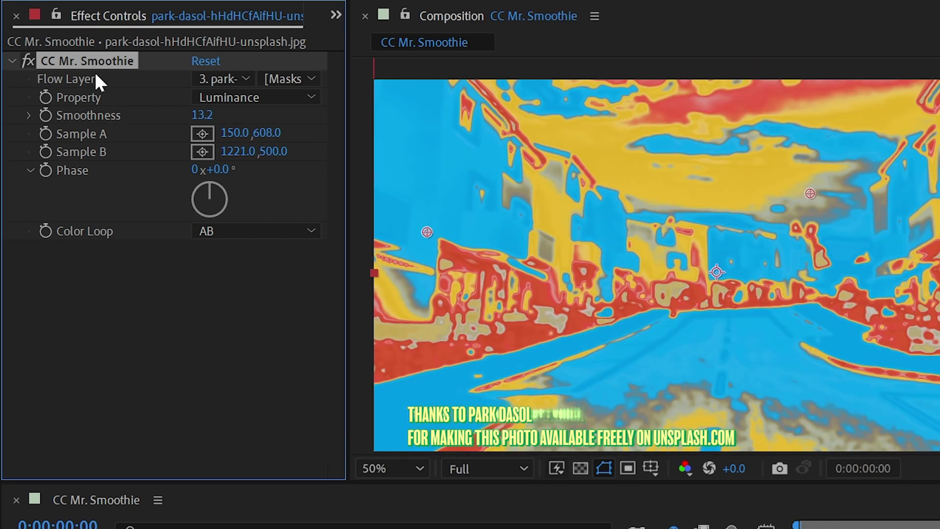
drag(201, 115, 313, 125)
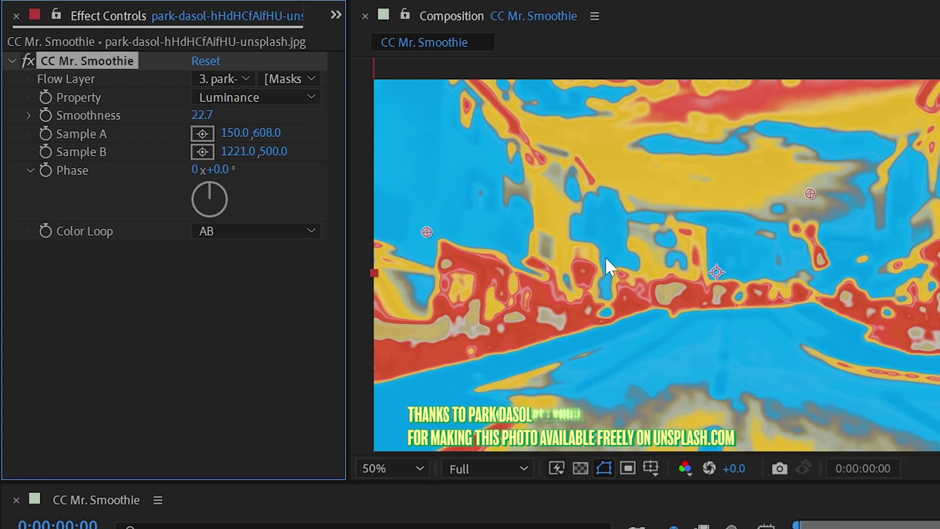
right_click(102, 115)
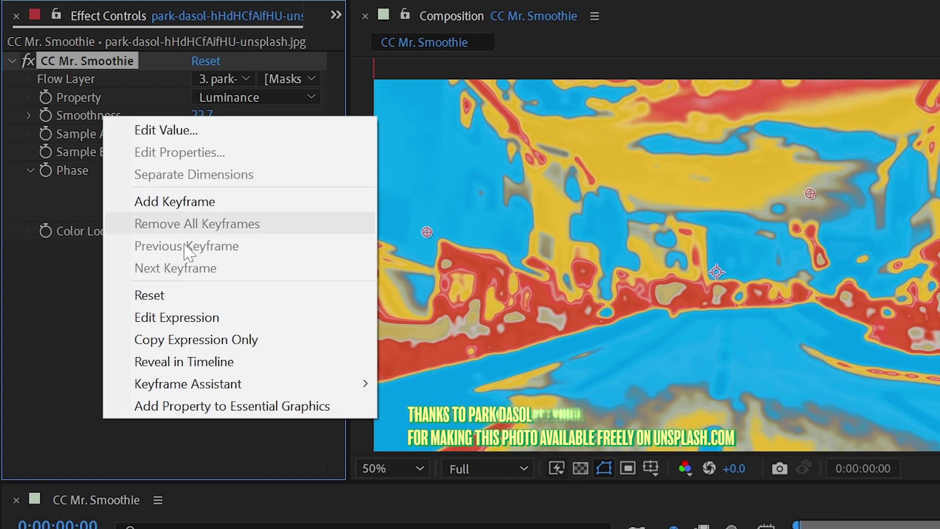
Step: Reset Smoothness to 4.0, turn Phase to +342°, and cycle Color Loop through BA and ABA to BAB
click(194, 294)
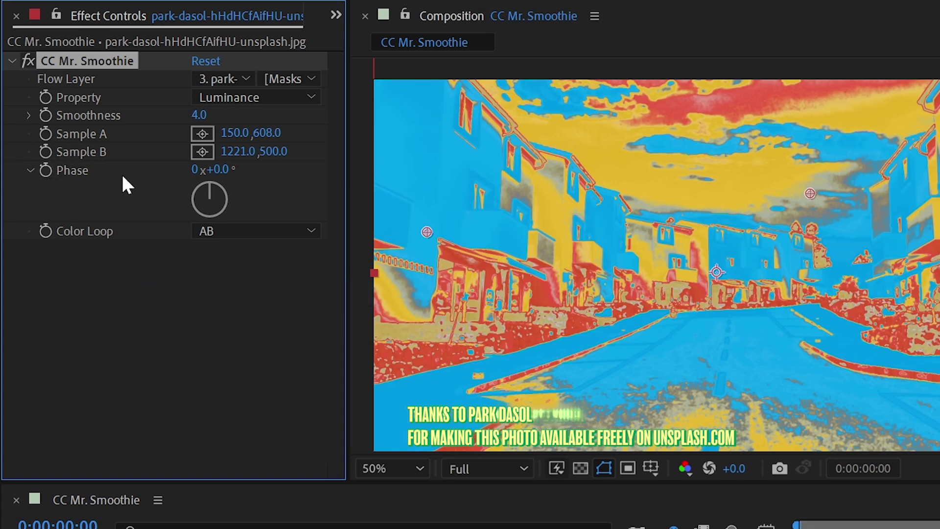
drag(223, 172, 553, 182)
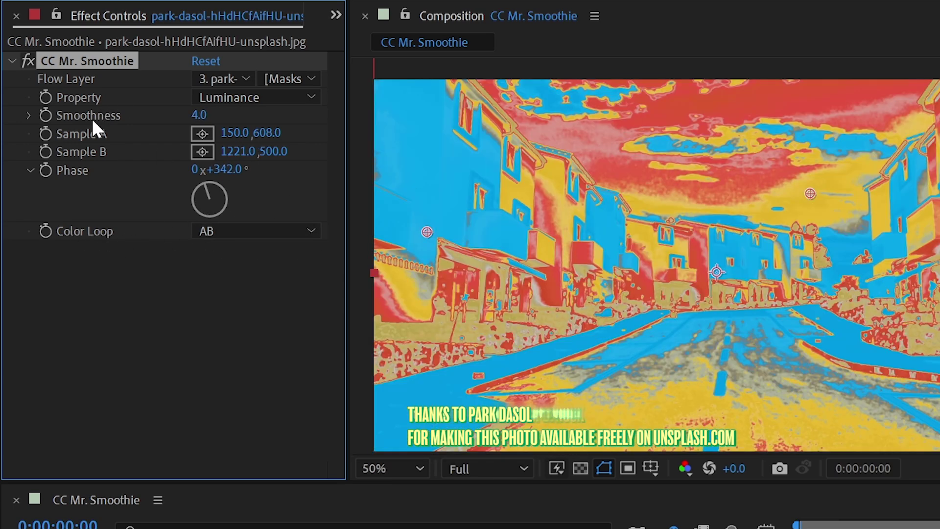
click(211, 231)
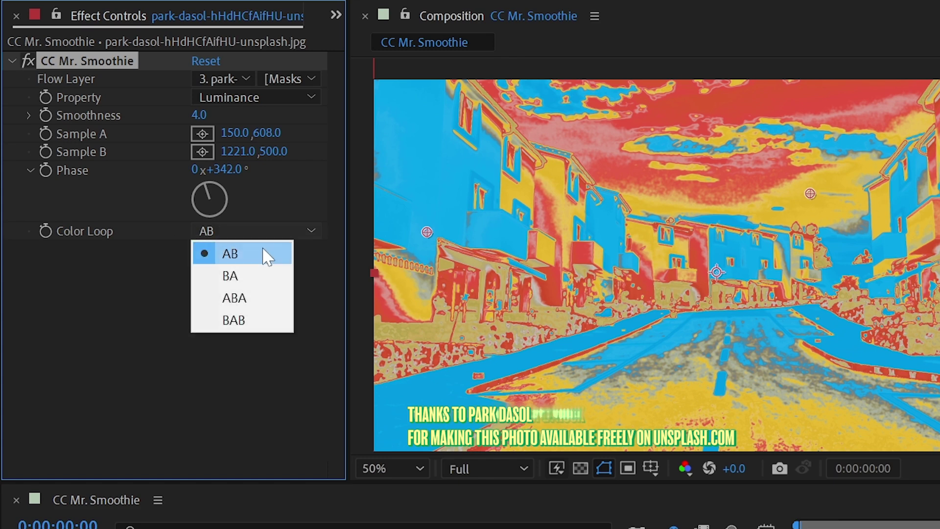
click(271, 275)
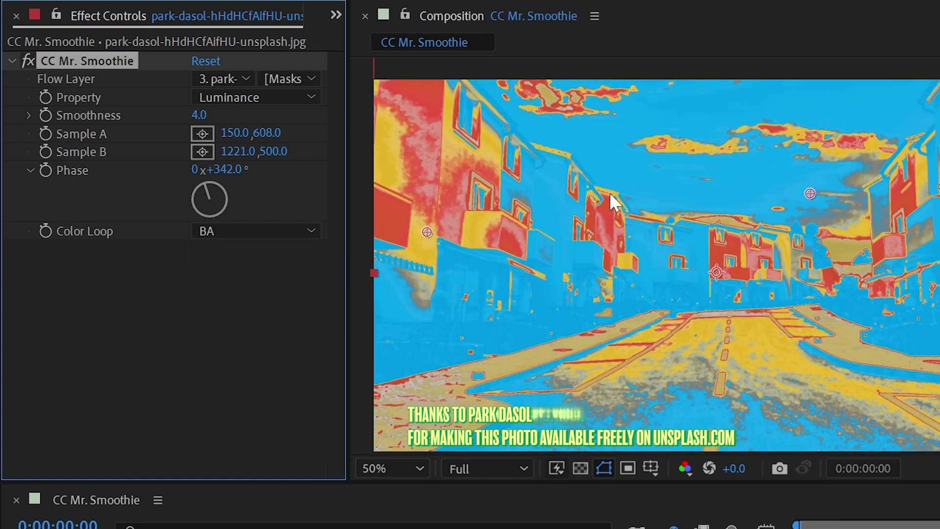
click(249, 231)
click(222, 297)
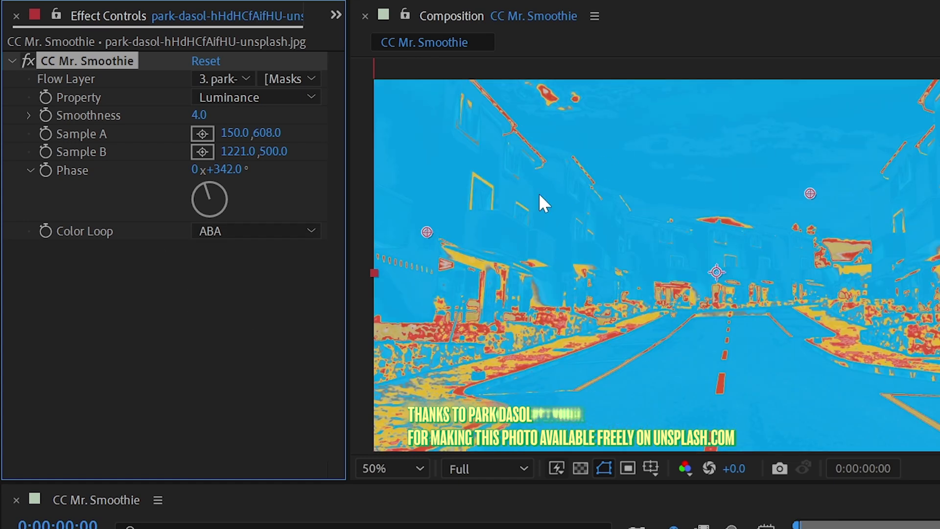
click(312, 231)
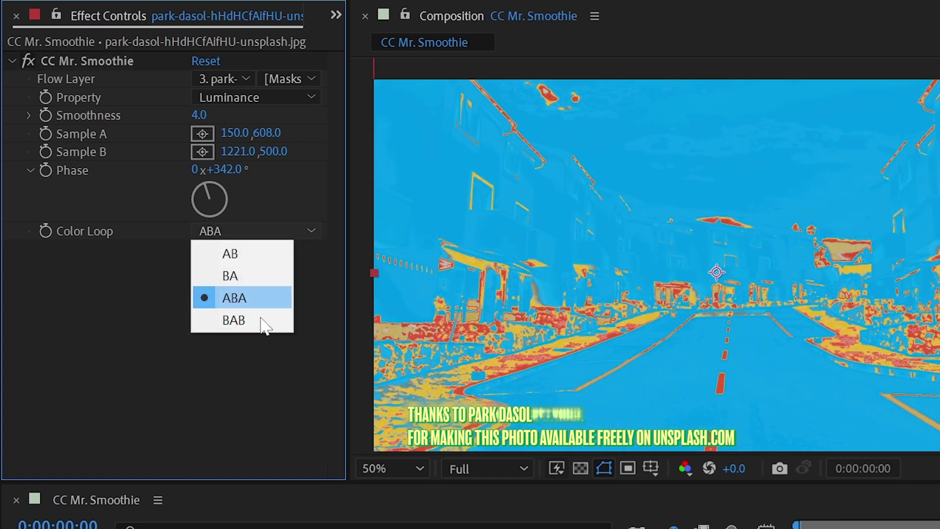
click(248, 321)
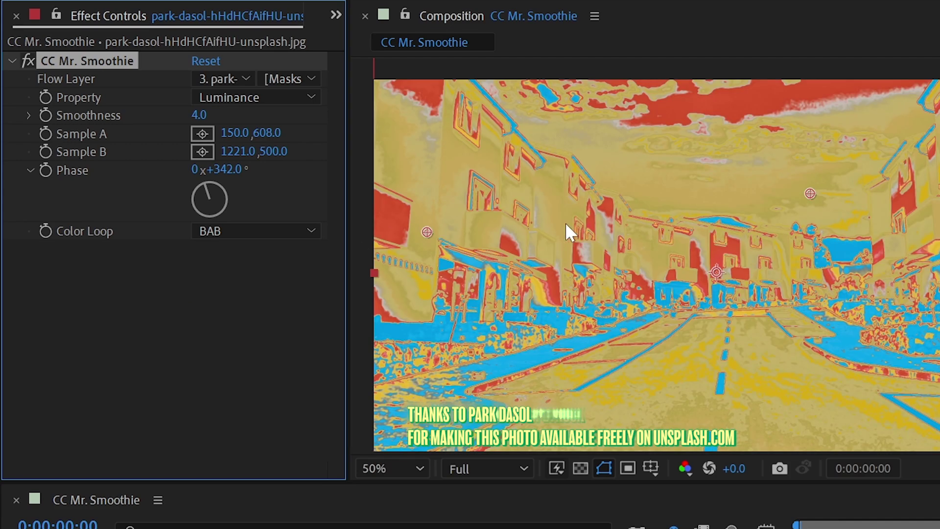
Step: Move Sample A to 350,800 and Sample B to 1081, 326, then show and select the Colors layer
drag(427, 238, 626, 308)
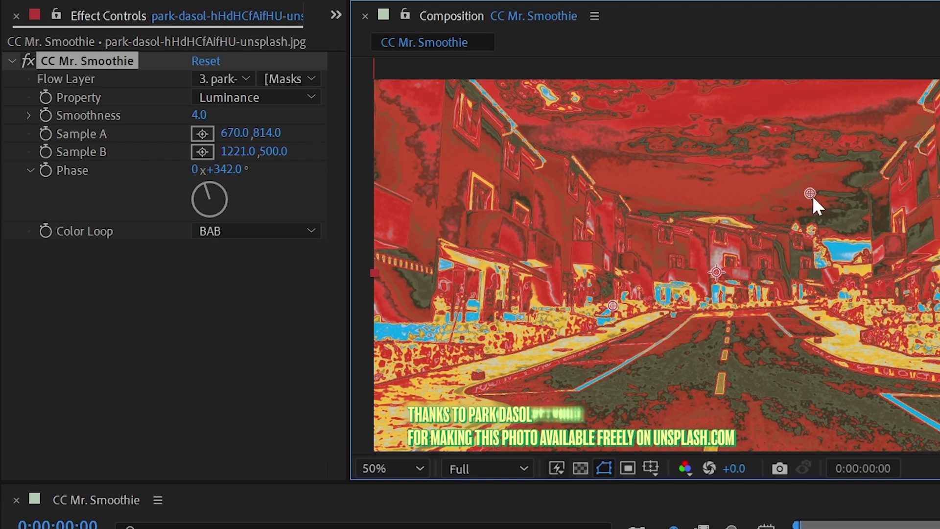
drag(812, 197, 760, 133)
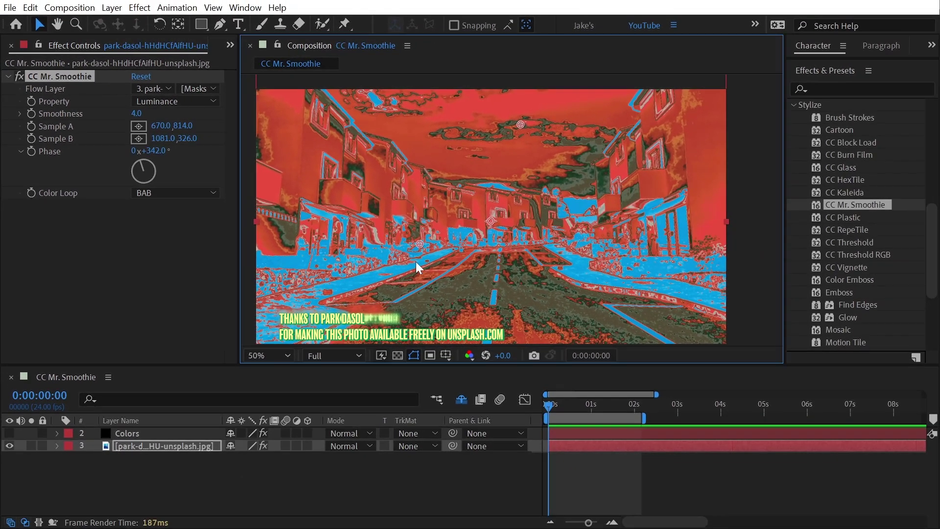
click(10, 433)
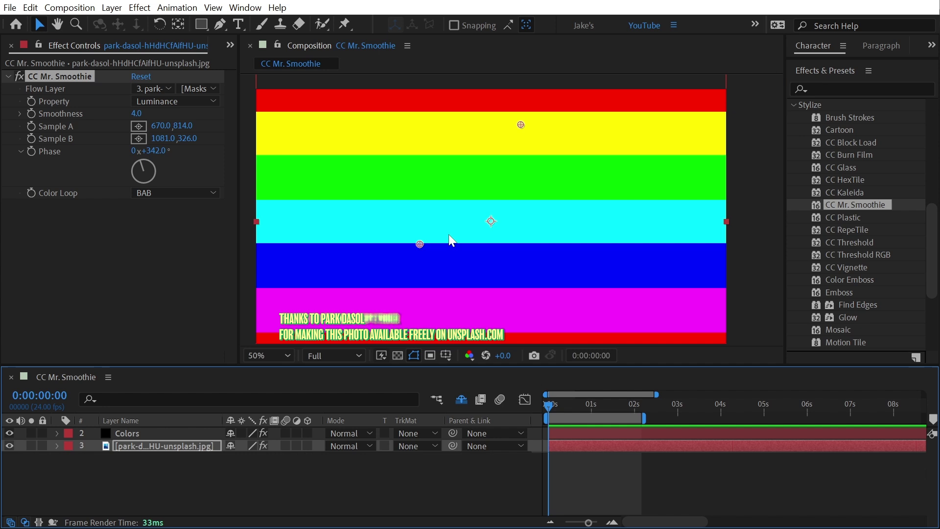
click(10, 433)
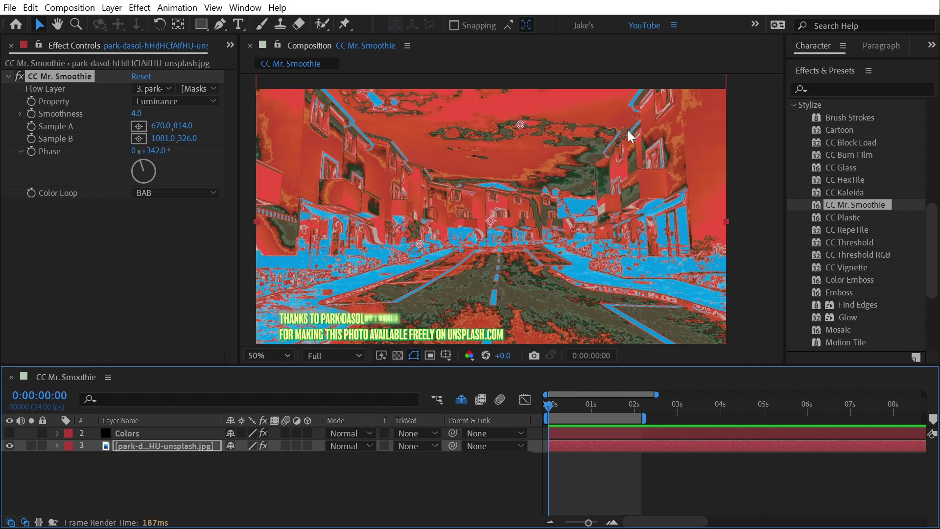
click(9, 433)
click(574, 204)
Step: Apply CC Mr. Smoothie to Colors with the photo as flow layer, samples at 966.0, 0.0 and 998.0, 1050.0
drag(834, 199, 199, 336)
click(150, 251)
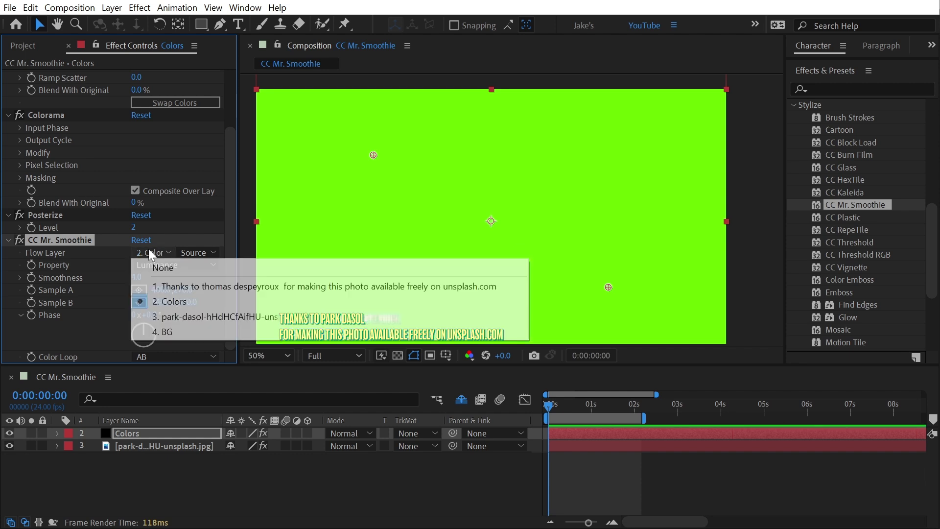
click(177, 316)
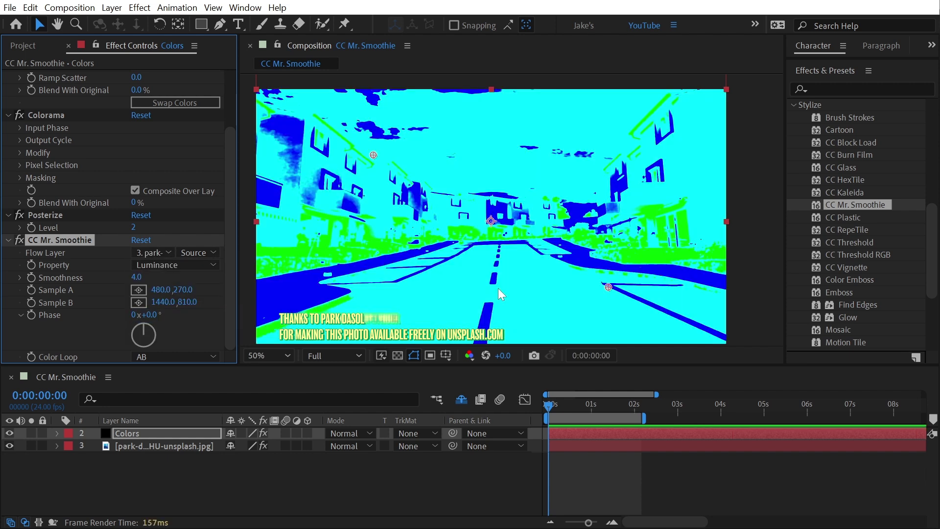
drag(374, 155, 493, 90)
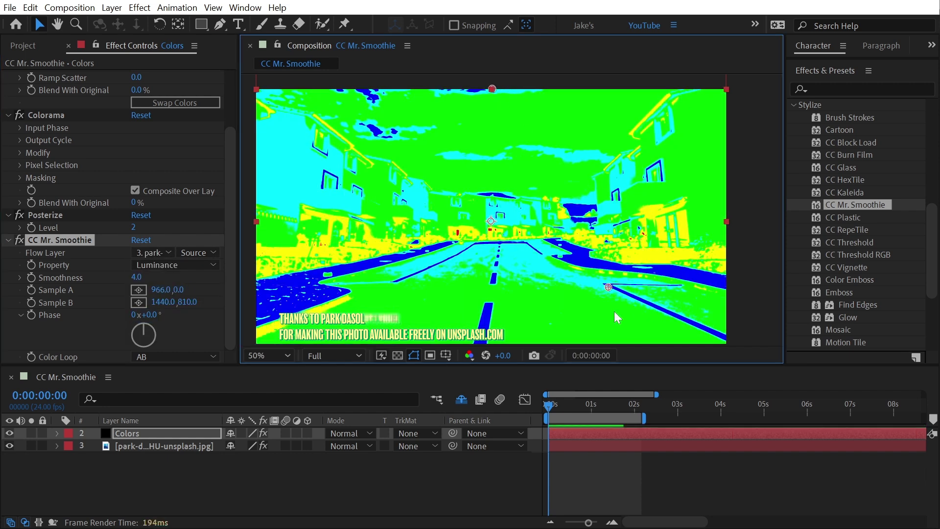
drag(608, 286, 500, 345)
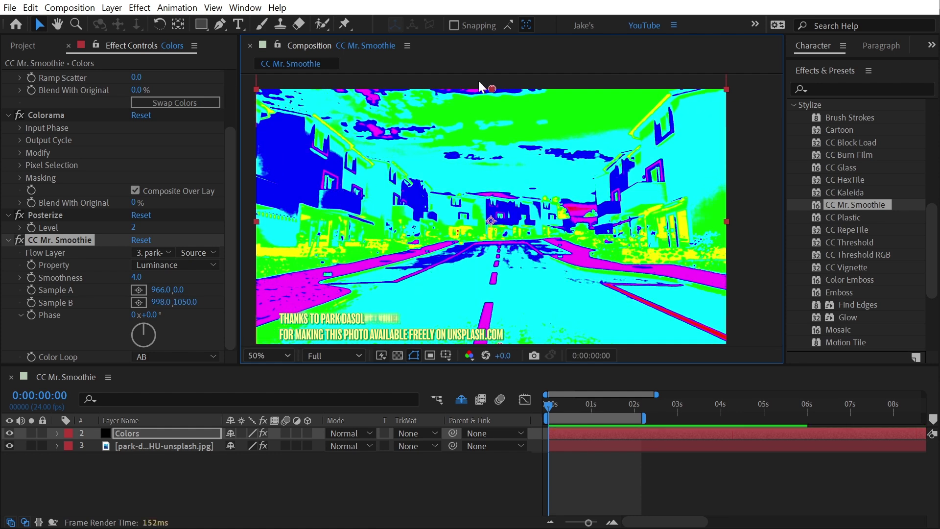
click(19, 240)
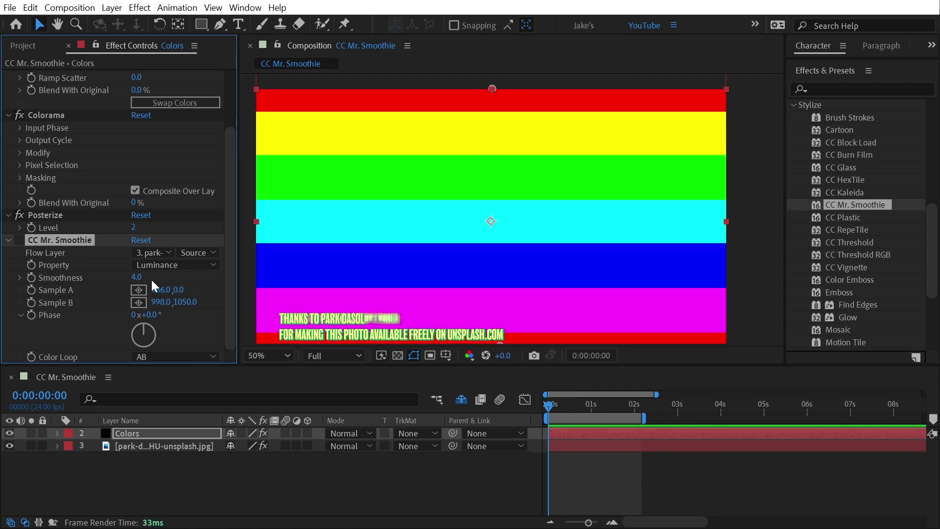
click(19, 240)
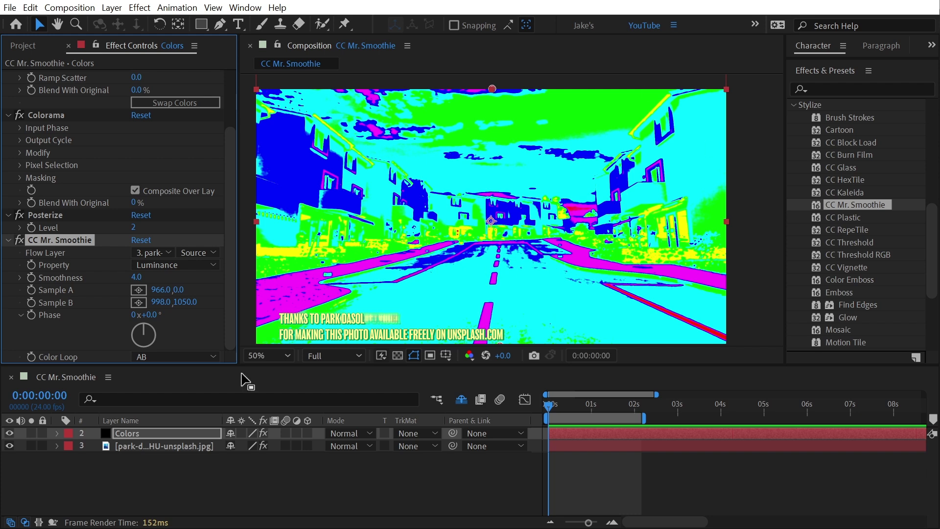
Step: Disable the street photo layer's own CC Mr. Smoothie, then reselect the visible Colors layer
click(9, 433)
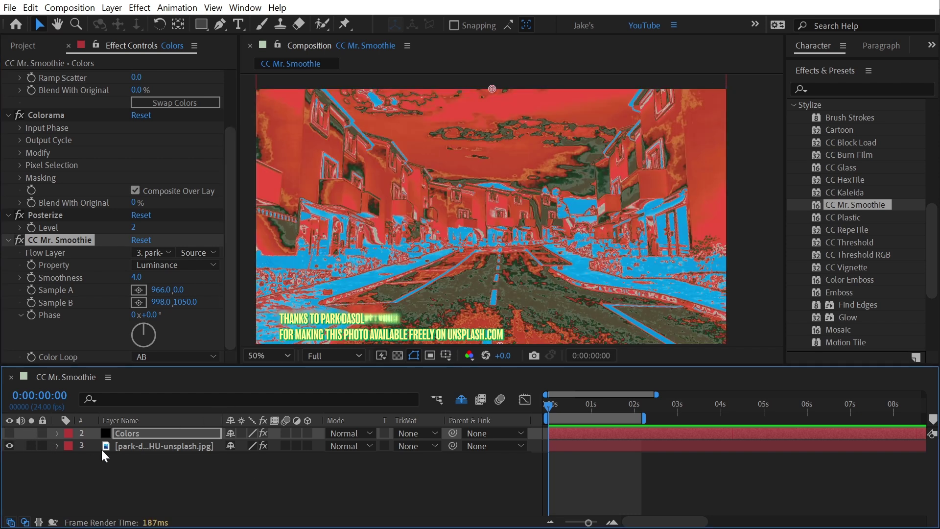
click(105, 446)
click(20, 76)
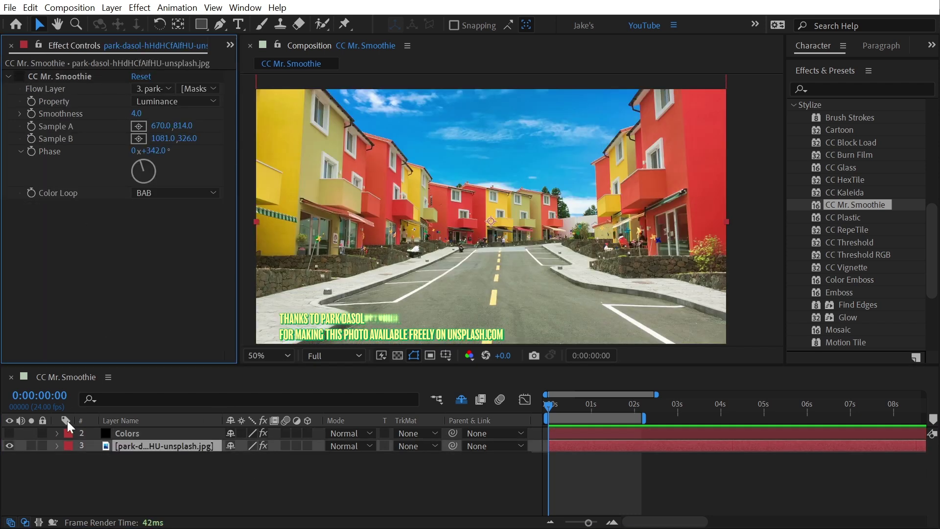
click(9, 433)
click(582, 114)
Step: Switch the Colors layer's Mr. Smoothie Property to Saturation and raise Smoothness to 7.6
scroll(84, 226, down, 3)
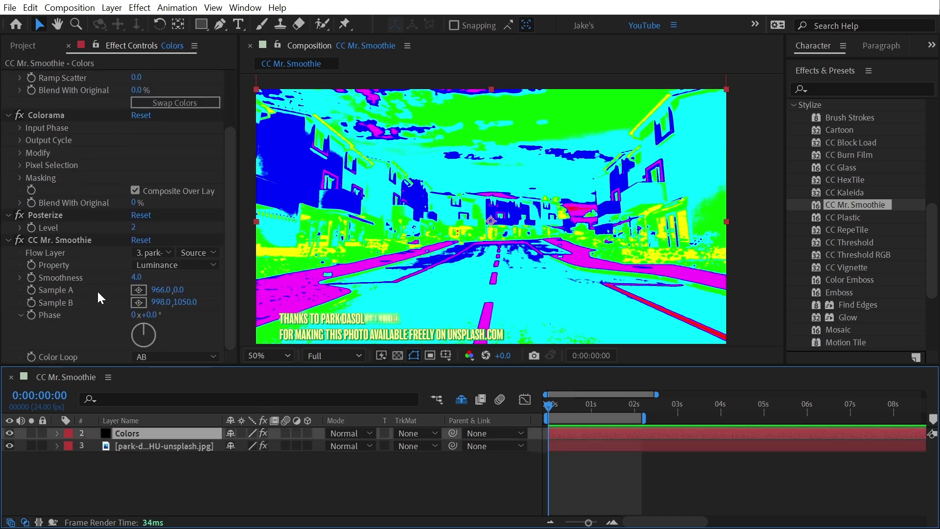
click(197, 252)
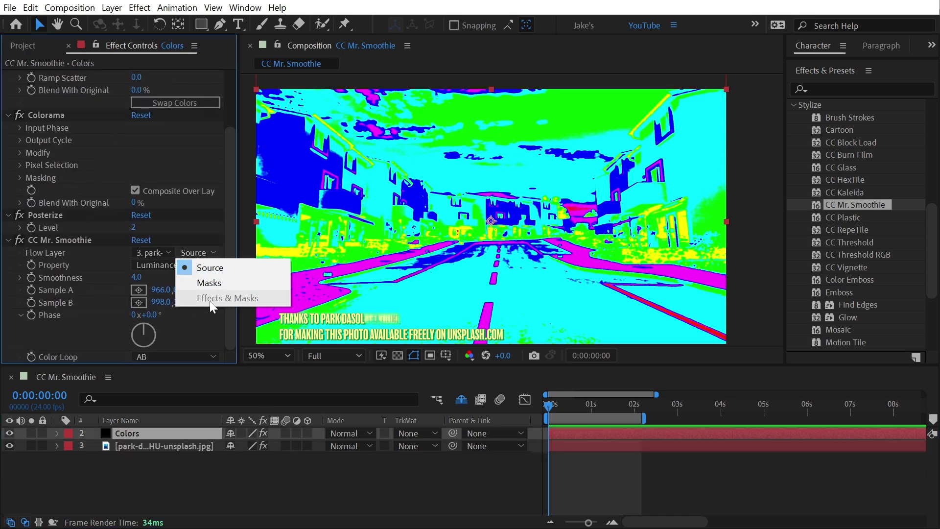
click(66, 241)
click(197, 251)
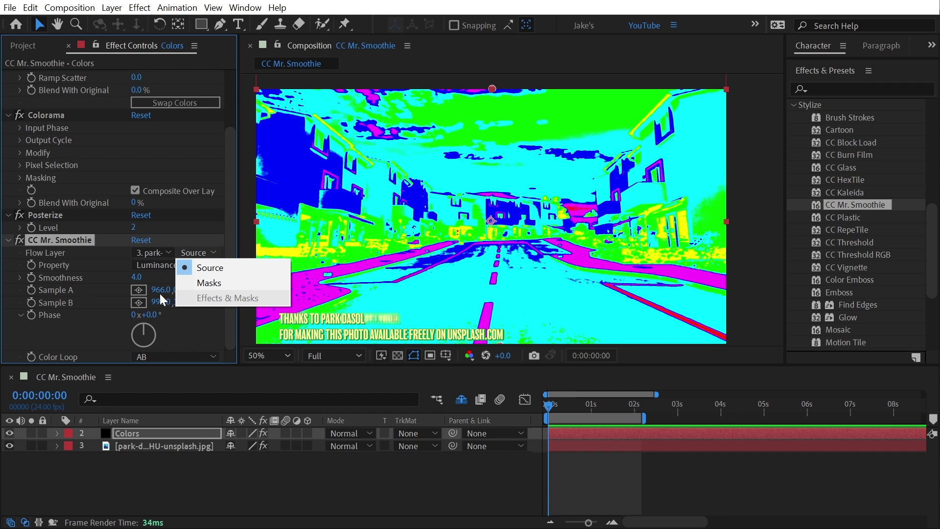
click(154, 265)
click(179, 386)
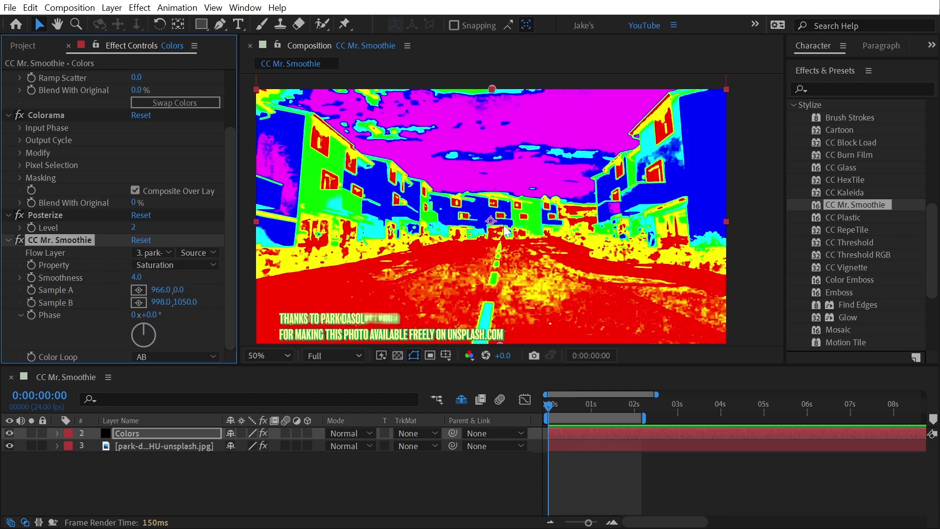
drag(137, 277, 154, 277)
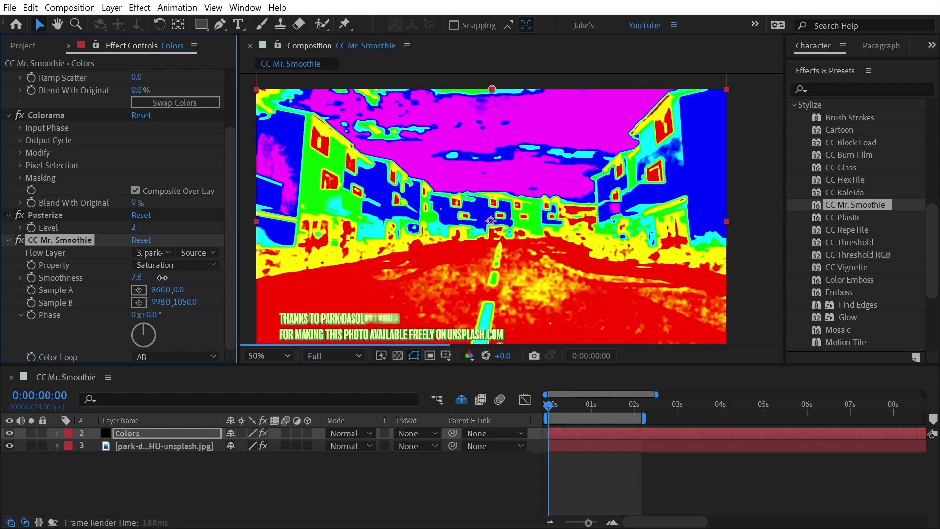
Step: Undo Smoothness back to 4.0, then compare fx switches, leaving Mr. Smoothie on and Posterize off
key(ctrl+z)
scroll(61, 267, up, 3)
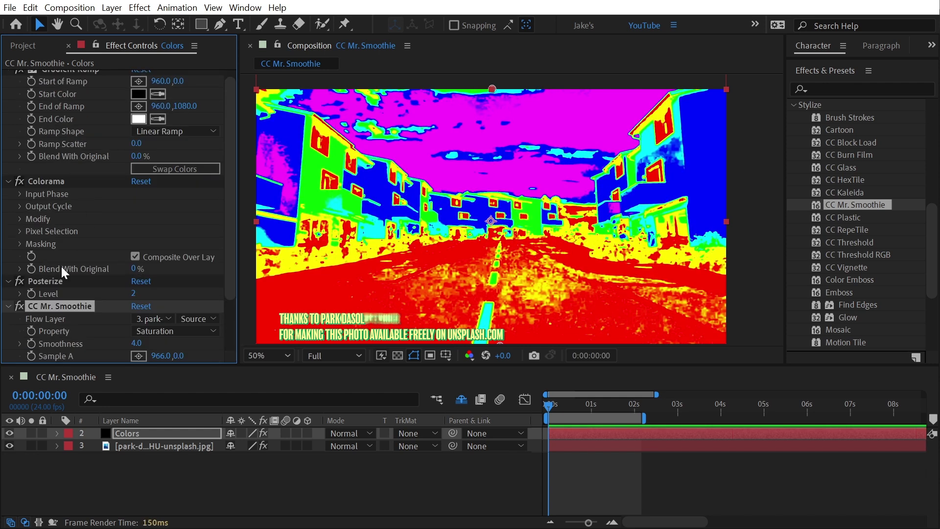
click(19, 306)
click(19, 281)
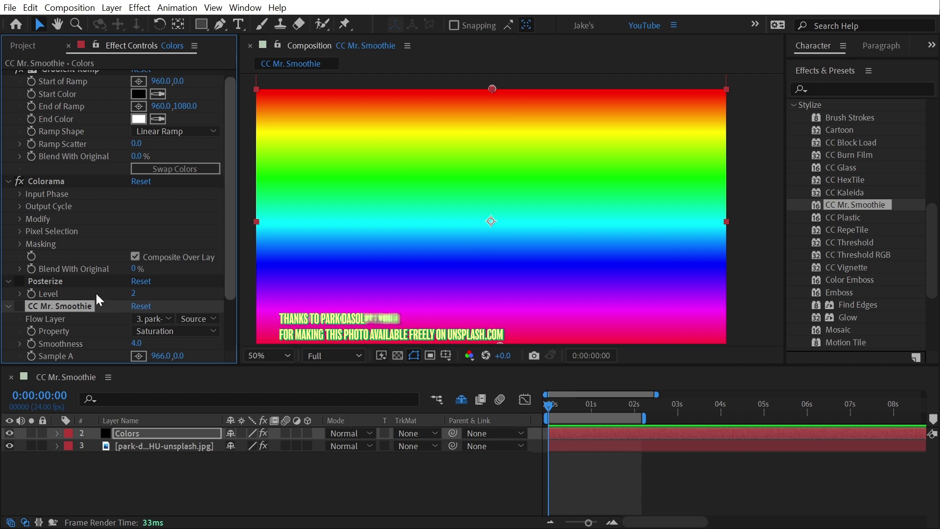
click(19, 305)
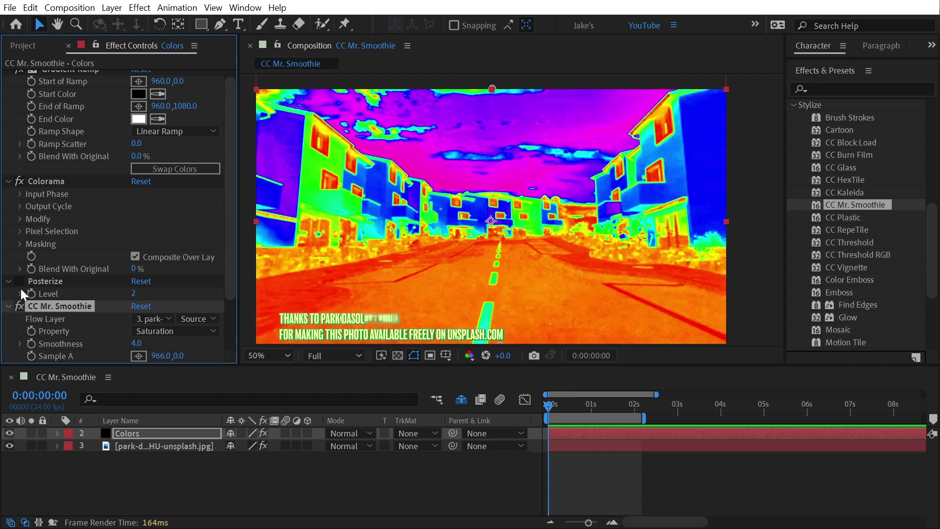
click(19, 281)
click(20, 281)
Step: Set the Colors layer's Colorama Output Cycle preset palette to Golden 2, after briefly trying Deep Ocean
click(20, 206)
scroll(98, 220, down, 2)
click(175, 166)
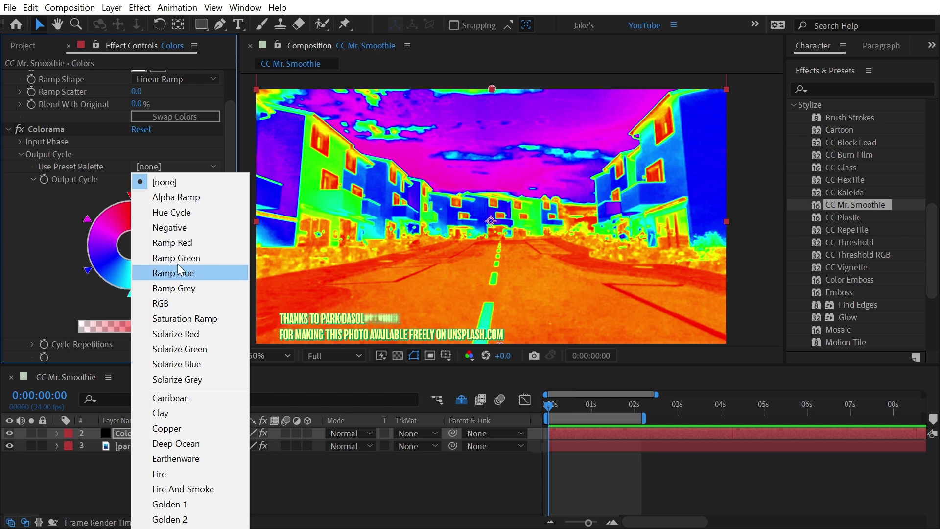
click(189, 444)
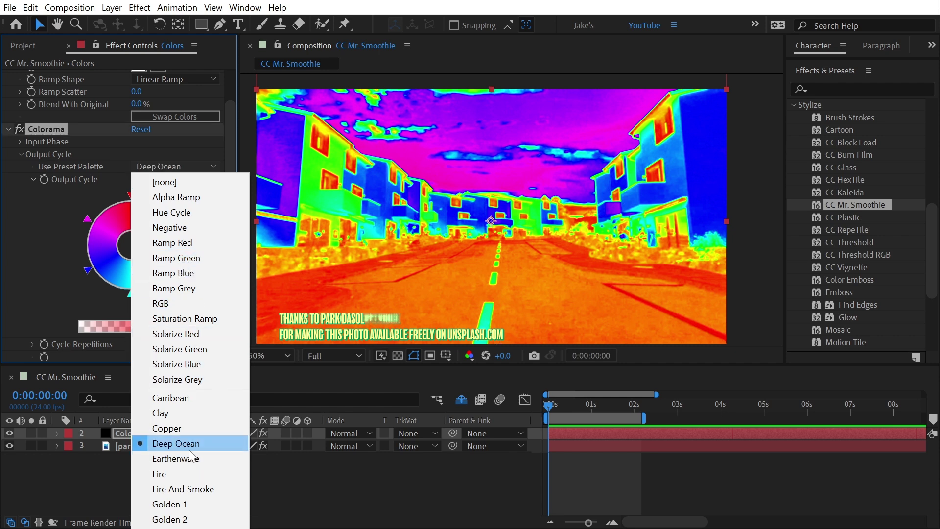
click(198, 518)
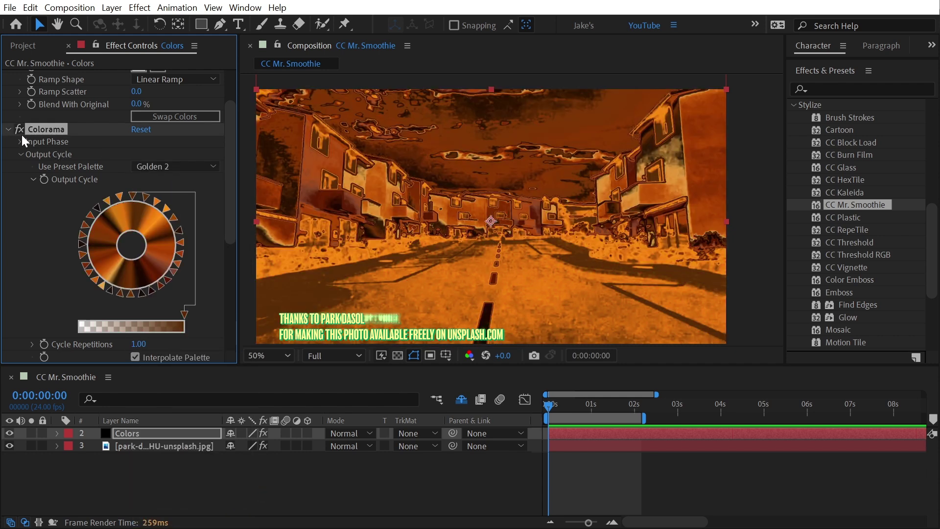
scroll(69, 297, down, 5)
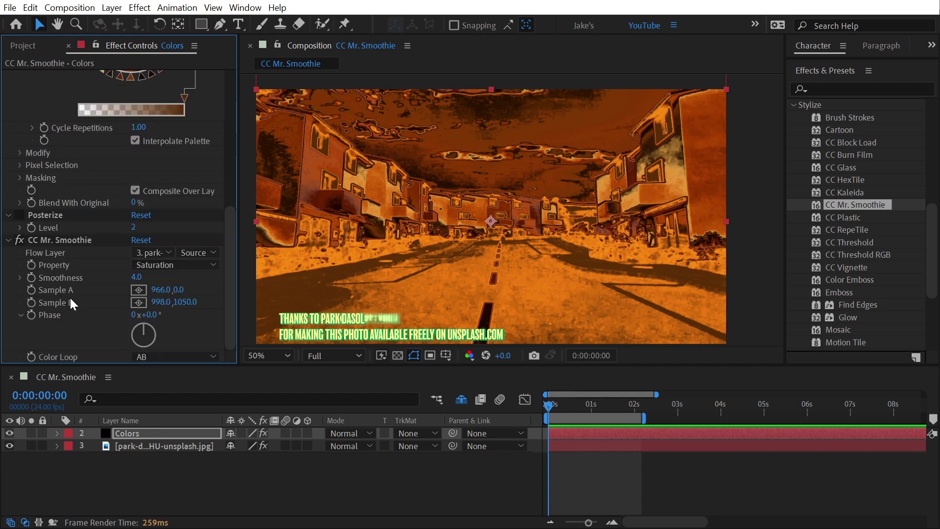